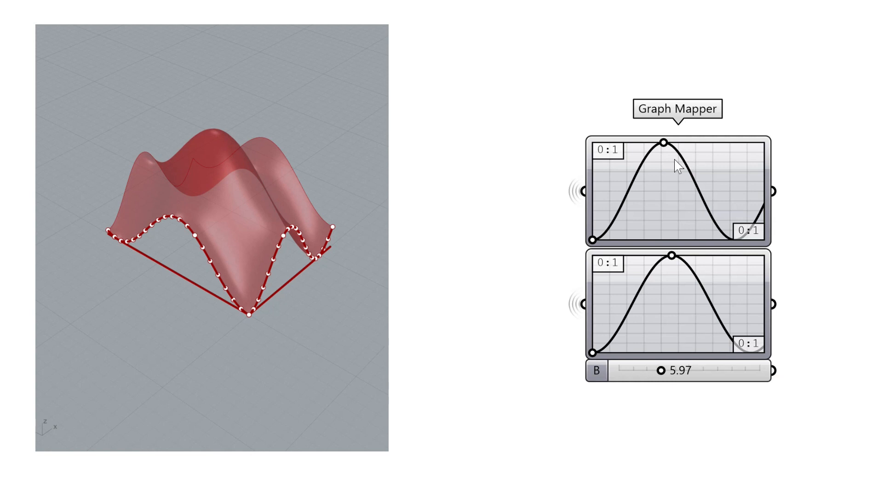
- Drag the top Graph Mapper end point right and set Divide Domain² to U Count 8, V Count 10
right_click_drag(294, 262, 323, 253)
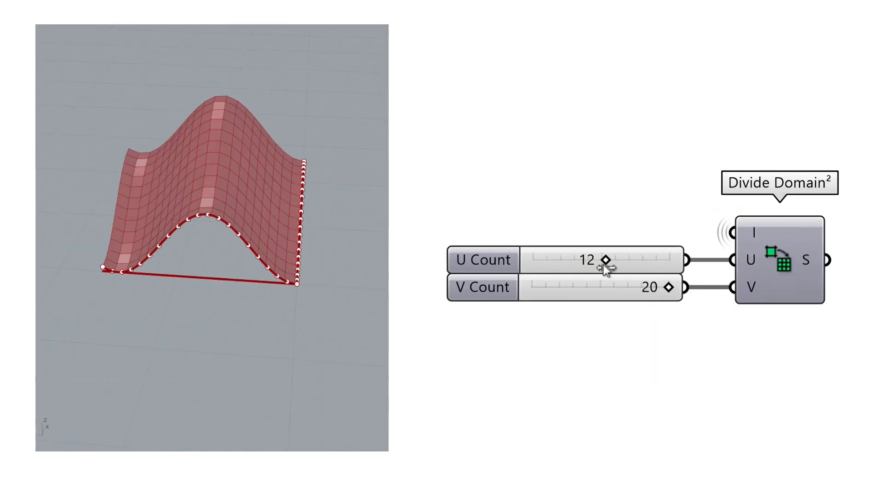
left_click_drag(607, 266, 574, 261)
left_click_drag(665, 293, 585, 290)
right_click_drag(156, 267, 294, 272)
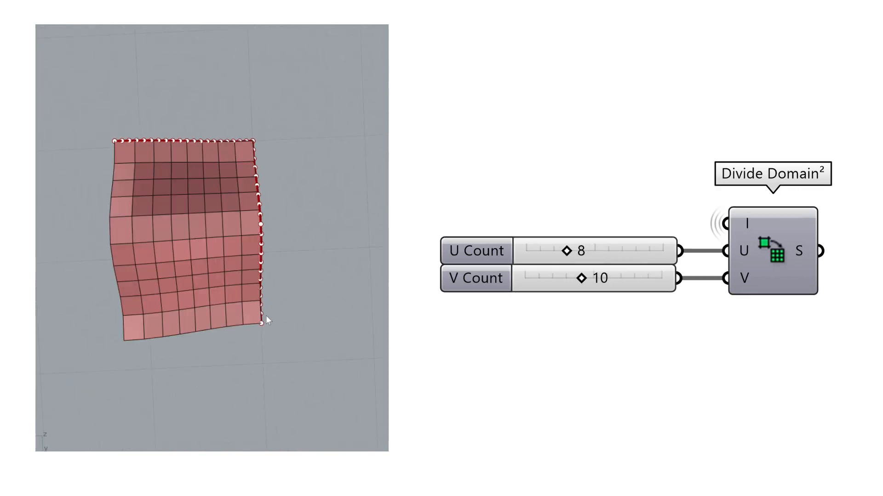
mouse_move(265, 316)
right_mouse_down()
mouse_move(296, 256)
mouse_move(164, 242)
mouse_move(318, 249)
right_mouse_up()
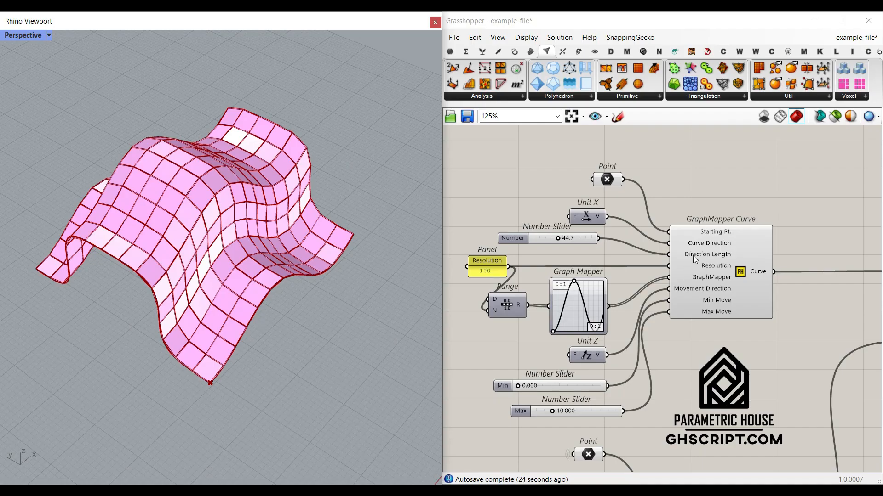
- Turn off preview for the right-hand cluster of components and inspect the curves
scroll(695, 259, "down", 6)
left_click_drag(821, 320, 661, 205)
right_click(660, 202)
left_click(673, 224)
left_click(673, 224)
right_click_drag(332, 314, 258, 286)
scroll(224, 295, "up", 7)
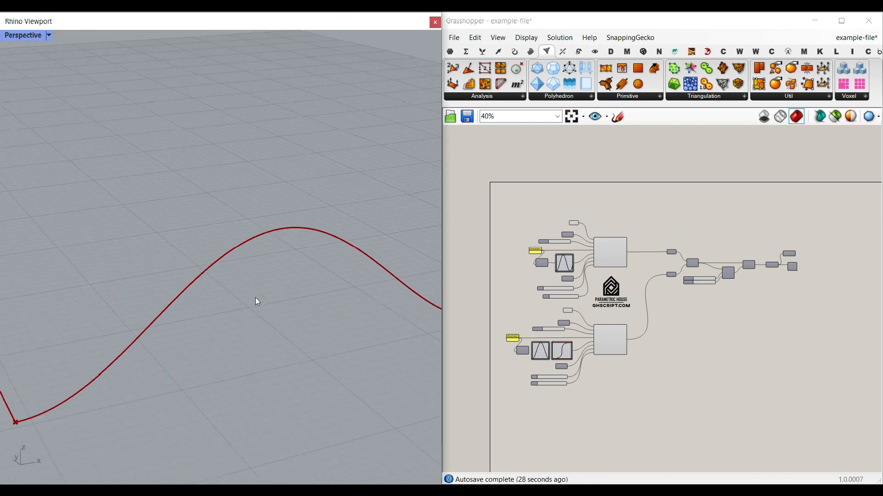
scroll(586, 286, "up", 6)
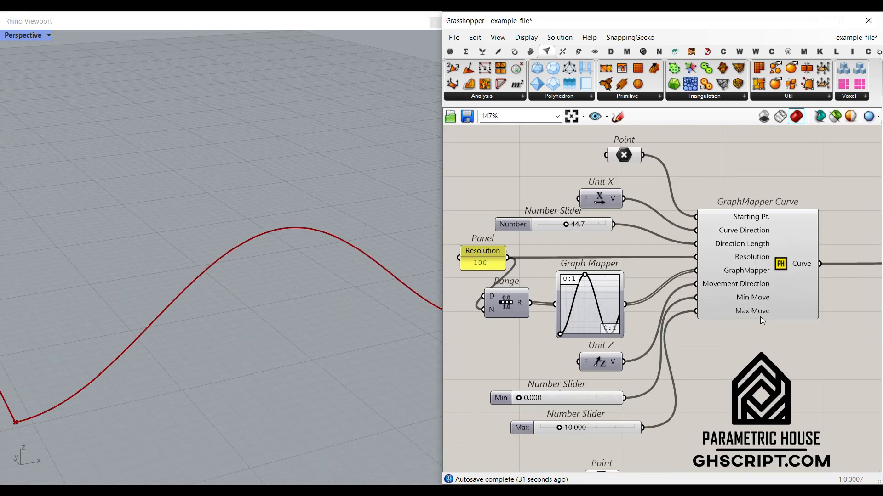
right_click_drag(761, 320, 674, 325)
mouse_move(674, 325)
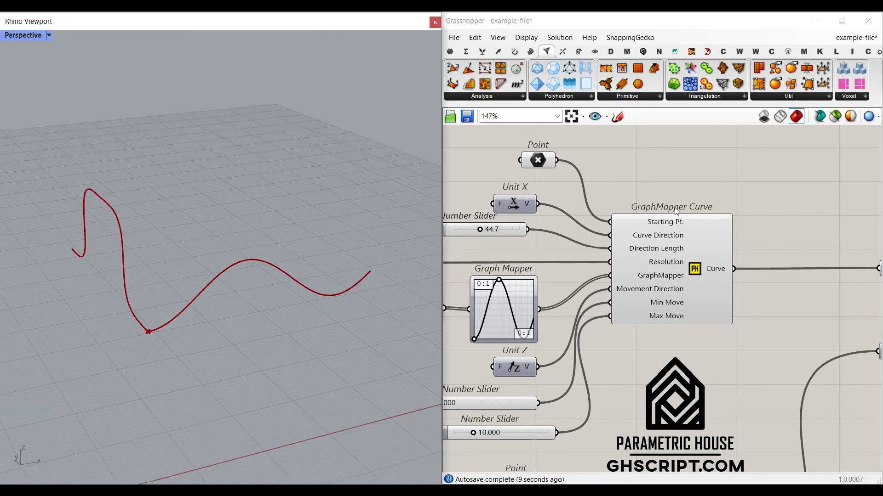
right_click_drag(128, 307, 157, 317)
scroll(558, 279, "down", 8)
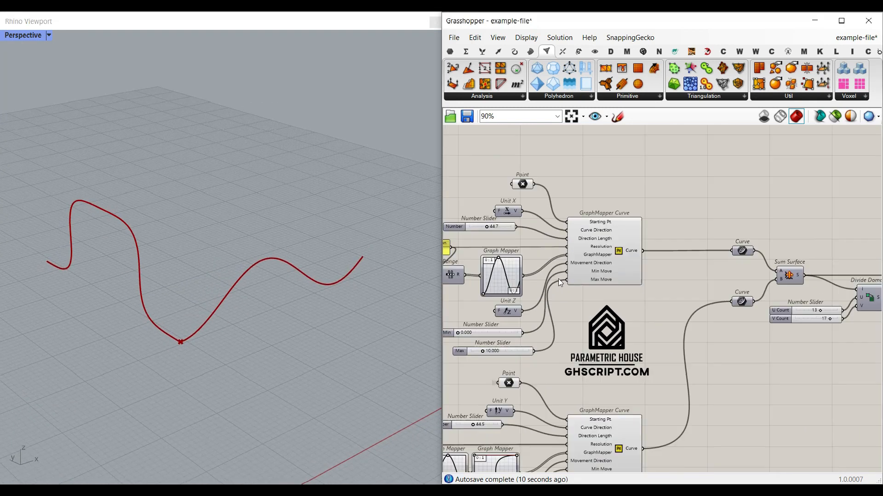
- Disable preview on all components, then re-enable it only for the GraphMapper Curve
left_click_drag(754, 400, 470, 221)
right_click(591, 203)
left_click(611, 224)
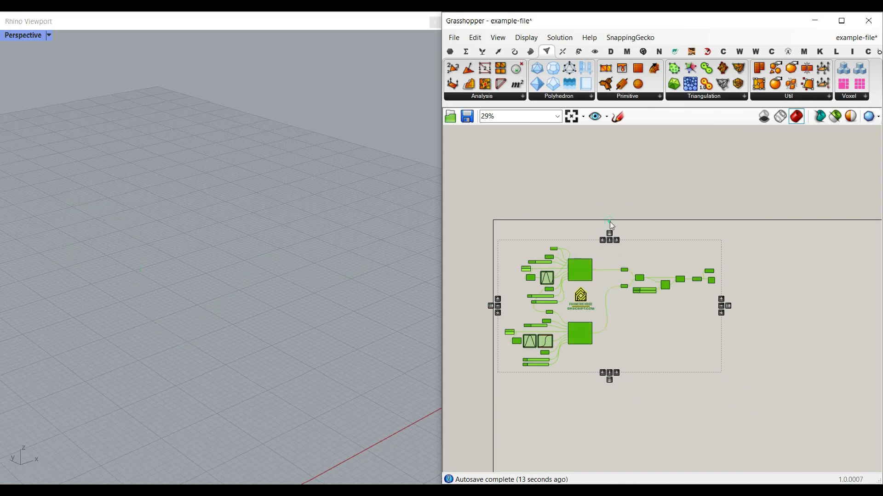
scroll(590, 255, "up", 3)
scroll(581, 279, "up", 3)
right_click(581, 297)
left_click(598, 312)
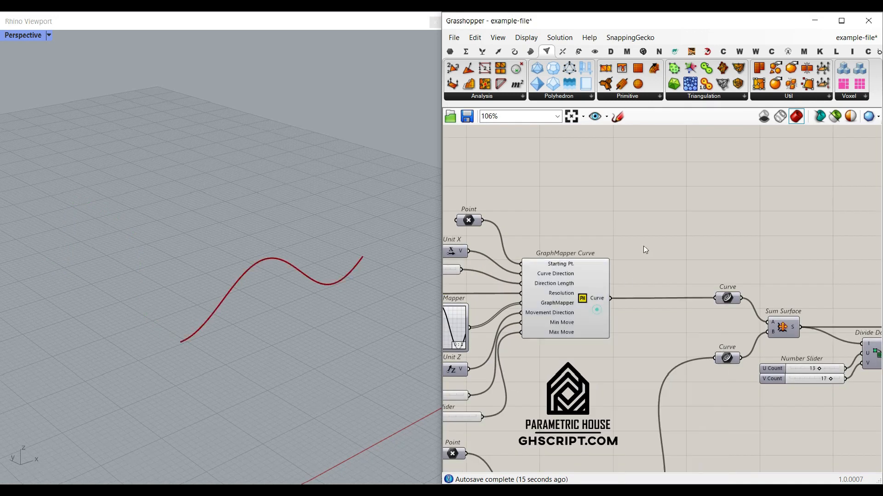
right_click_drag(581, 224, 650, 227)
scroll(557, 249, "up", 3)
- Preview and select the Point parameter to locate the curve's starting point
right_click(521, 199)
left_click(541, 220)
left_click(516, 198)
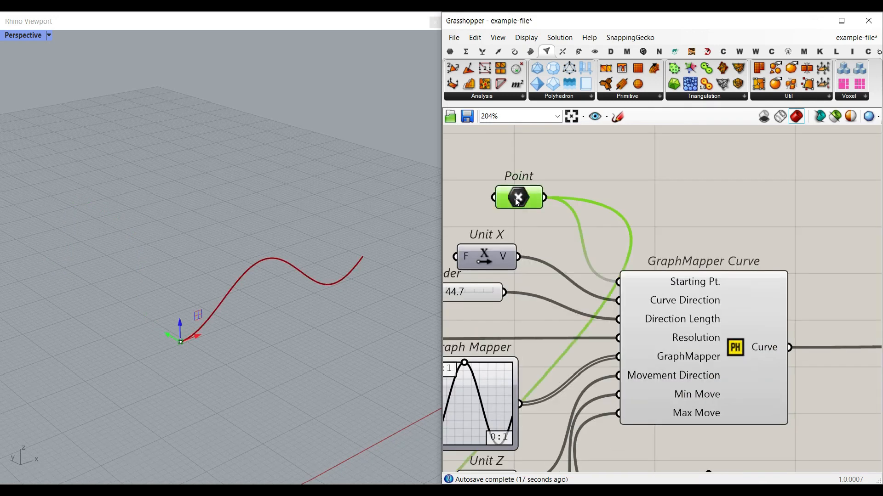
right_click_drag(178, 370, 175, 349)
left_click(581, 223)
- Set multiple points on the Point parameter, picking starting points for three curves
right_click(519, 199)
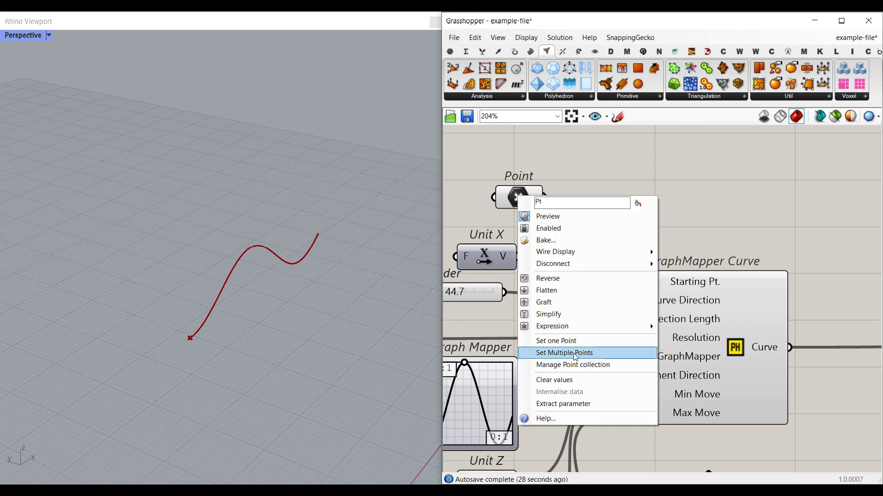
left_click(552, 351)
left_click(186, 269)
left_click(90, 321)
right_click(90, 321)
right_click_drag(90, 321, 174, 340)
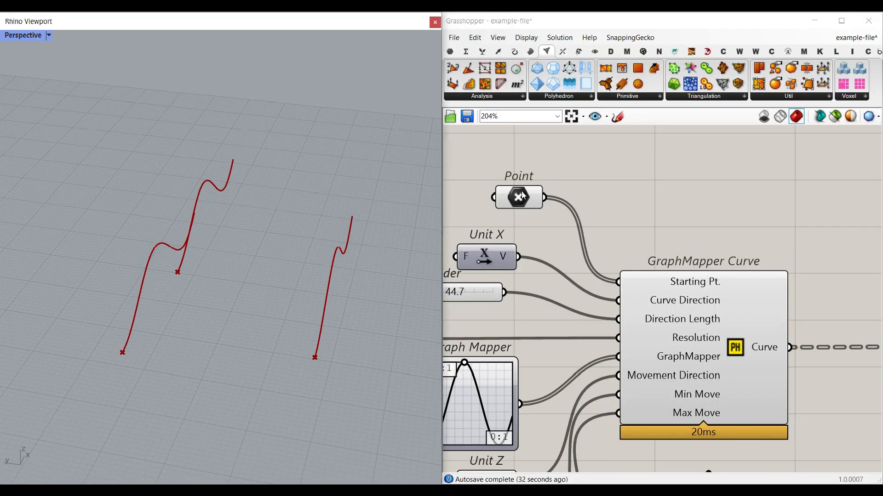
- Reset the Point parameter to a single newly picked point
right_click(519, 197)
left_click(560, 344)
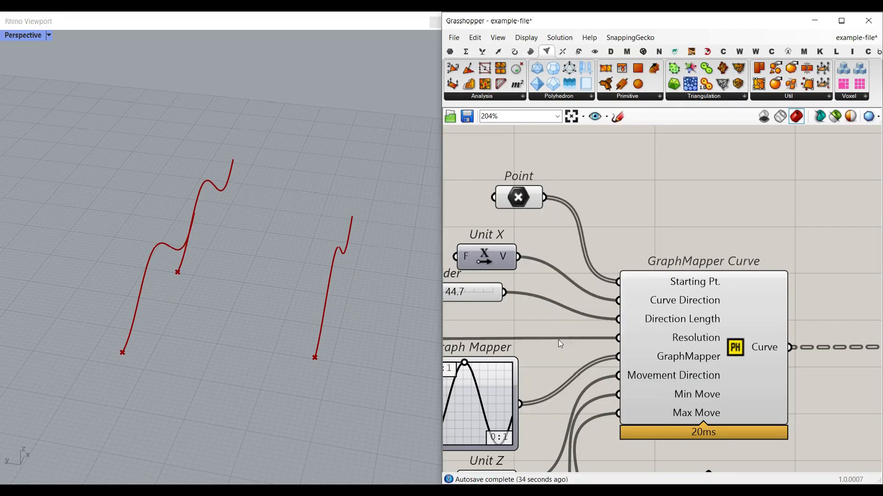
left_click(288, 361)
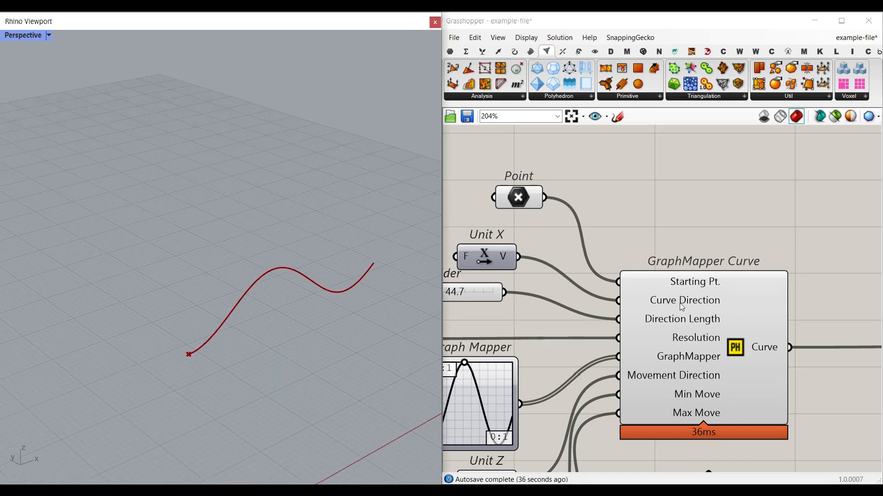
right_click_drag(487, 267, 519, 266)
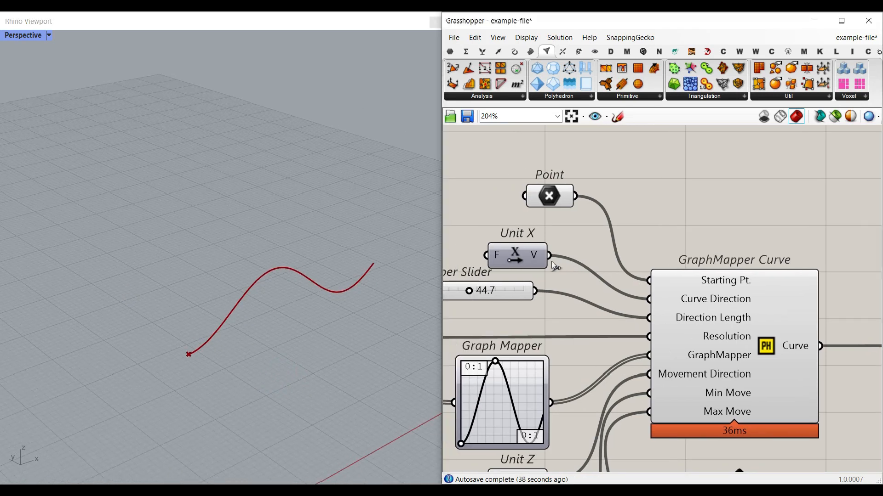
- Add a Unit Y vector, wire it to Curve Direction, then delete it
double_click(497, 221)
type("y")
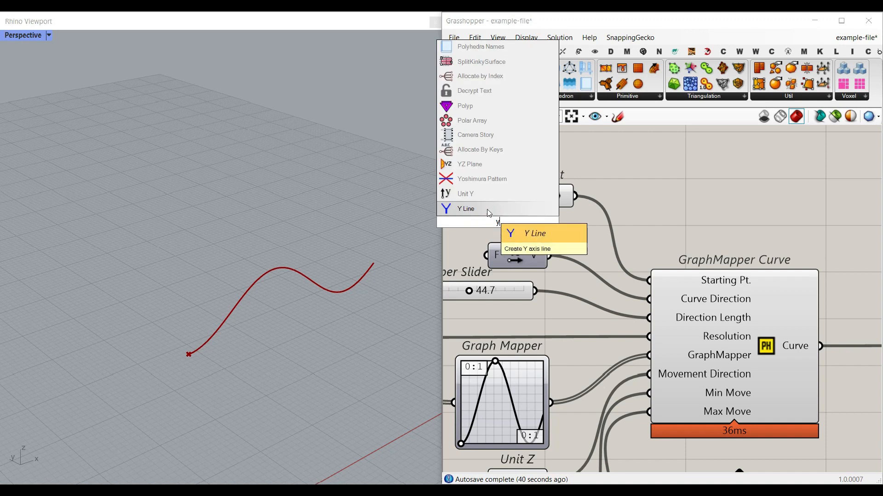
left_click(480, 196)
left_click_drag(529, 222, 649, 299)
left_click(272, 311)
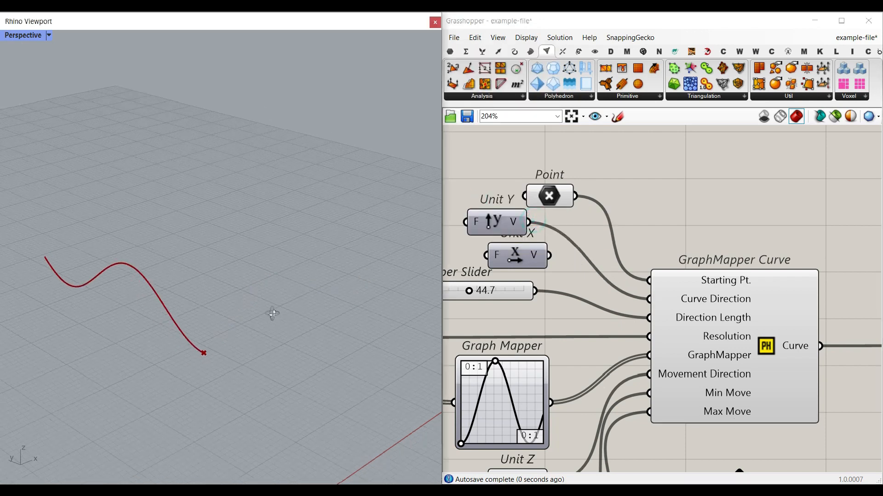
left_click(495, 222)
key("Delete")
- Add a Unit Z vector wired to Curve Direction and line it up beside Unit X
double_click(500, 232)
type("z")
left_click(488, 214)
left_click_drag(530, 228, 658, 298)
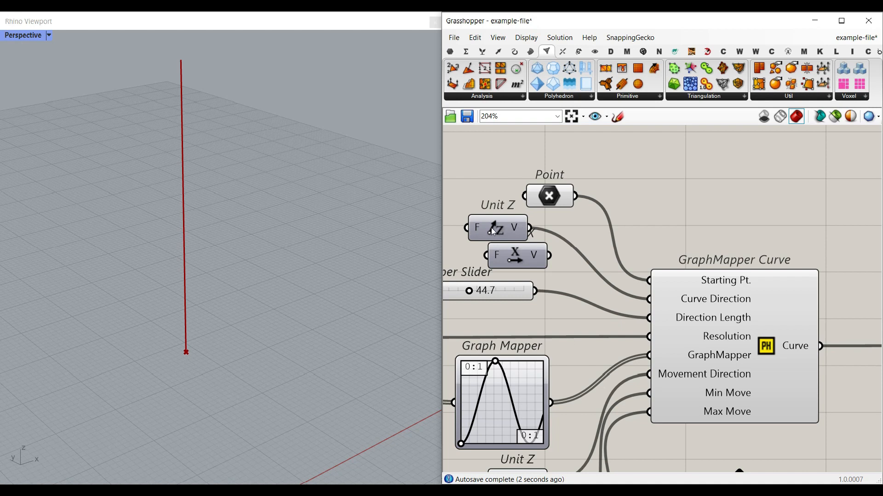
left_click_drag(494, 231, 514, 233)
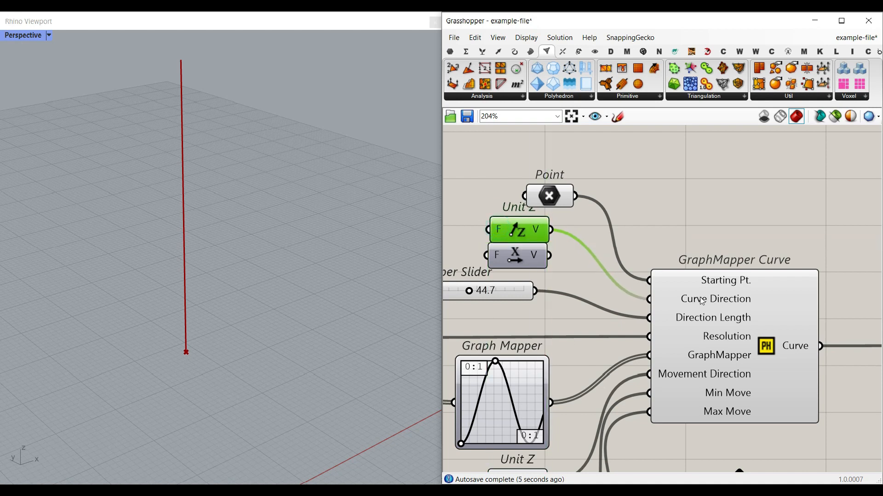
right_click_drag(652, 428, 687, 344)
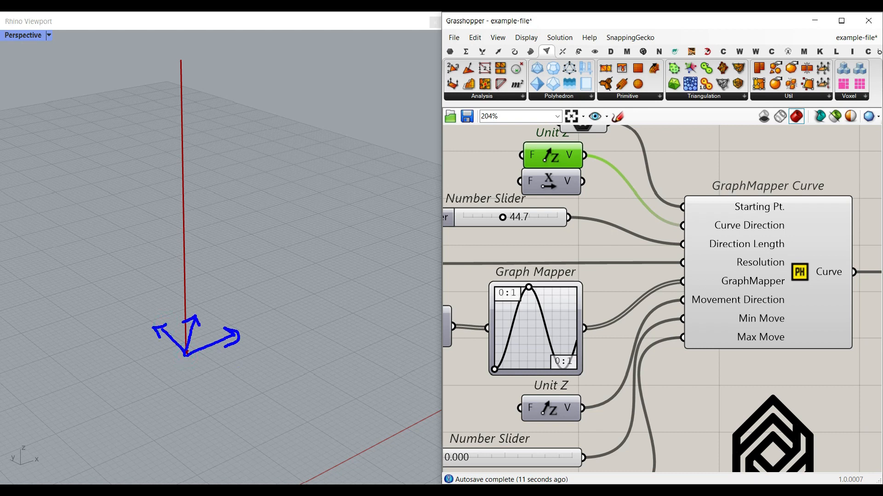
- Place a Unit X component and wire it into the lower Unit Z
key("Escape")
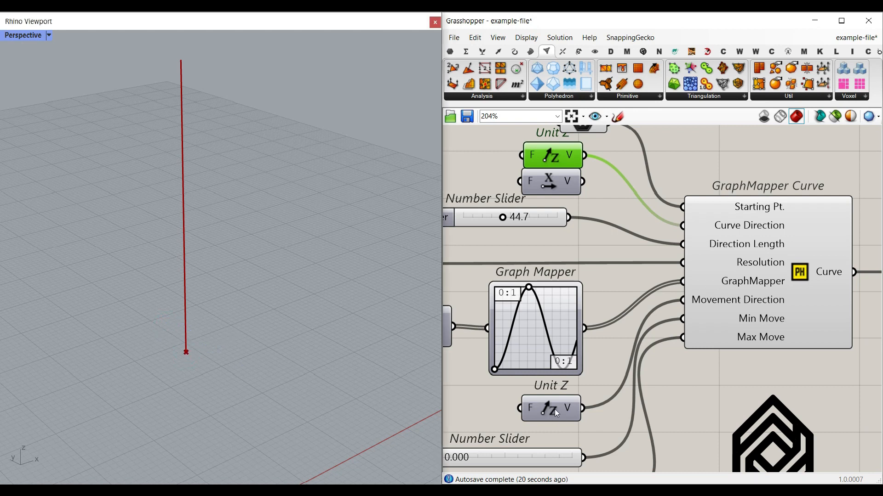
double_click(482, 410)
type("x")
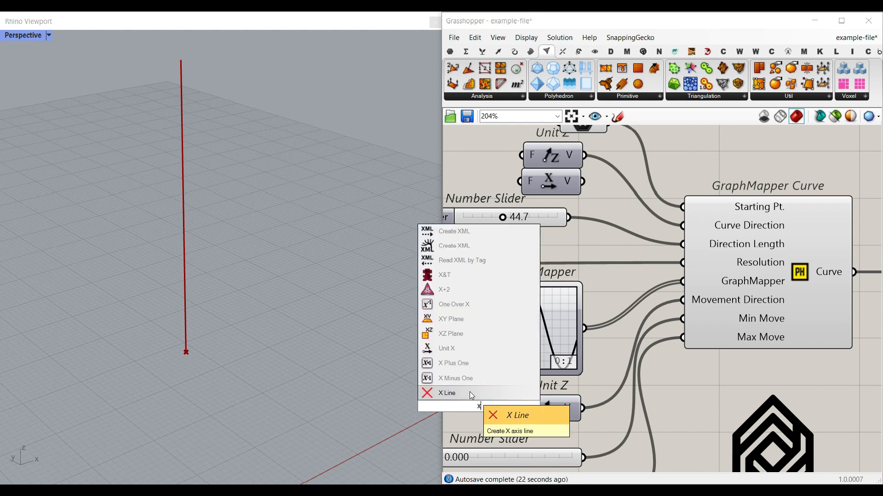
left_click(465, 353)
left_click_drag(509, 406, 519, 408)
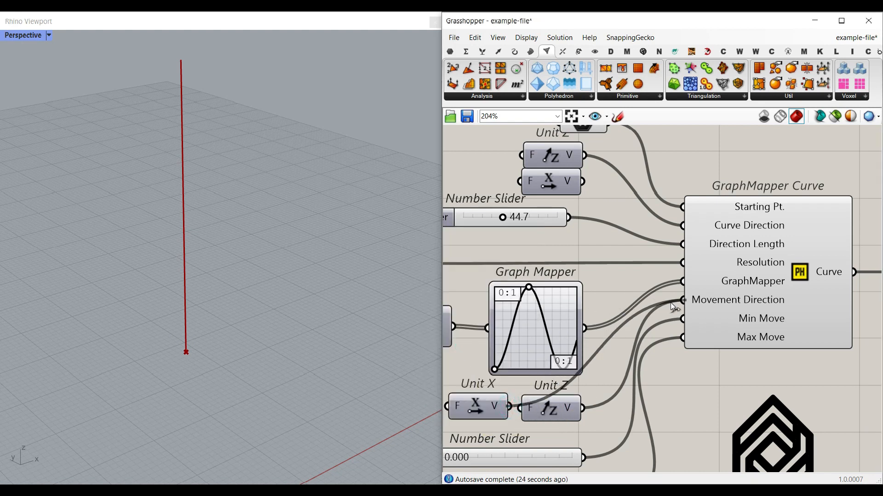
right_click_drag(213, 327, 173, 309)
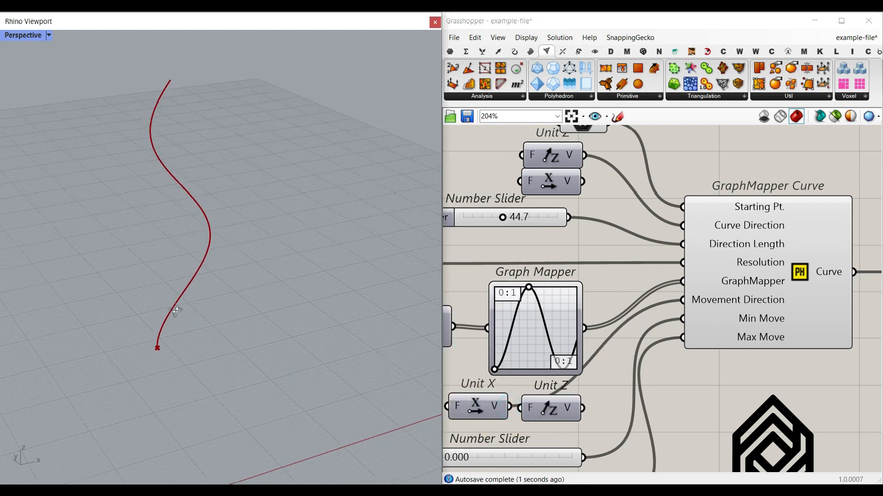
- Connect Unit X to Curve Direction and Unit Z to Movement Direction, deleting the extra vectors
left_click_drag(585, 184, 662, 224)
left_click(550, 161)
key("Delete")
mouse_move(583, 408)
left_mouse_down()
mouse_move(638, 300)
mouse_move(682, 299)
left_mouse_up()
key("Delete")
right_click_drag(405, 372, 270, 239)
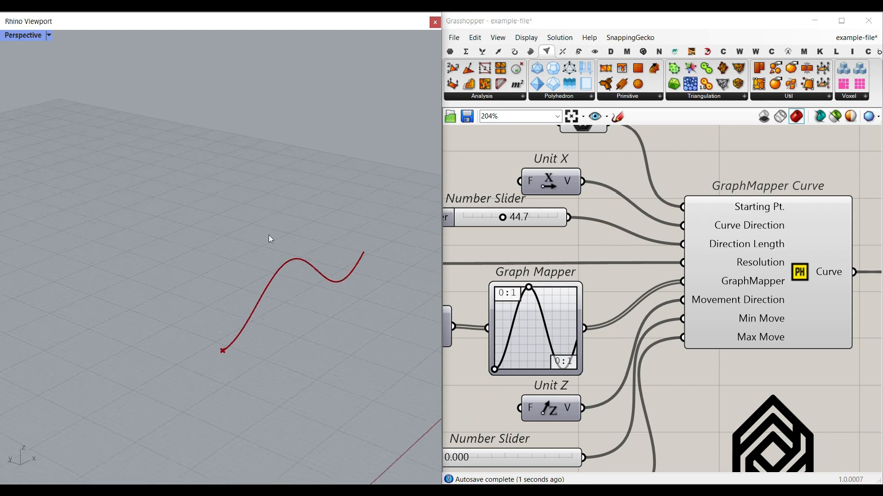
right_click_drag(682, 245, 728, 314)
- Set the direction length slider to 47.7
scroll(758, 320, "up", 2)
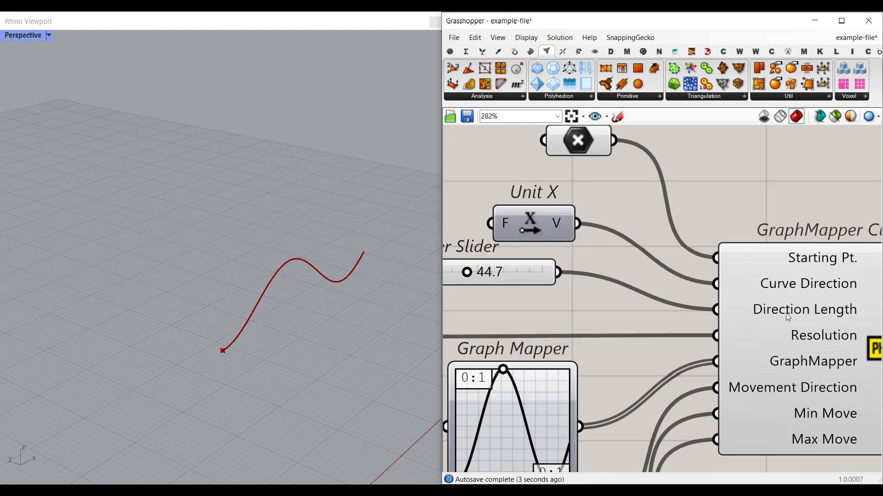
right_click_drag(505, 307, 625, 336)
left_click_drag(590, 304, 592, 303)
left_click(221, 352)
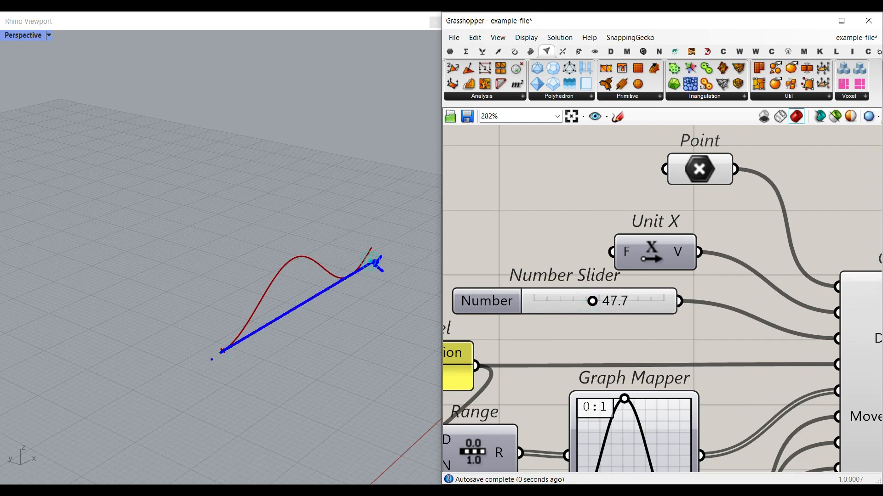
- Check the Resolution panel, leaving its value at 100
scroll(643, 340, "down", 4)
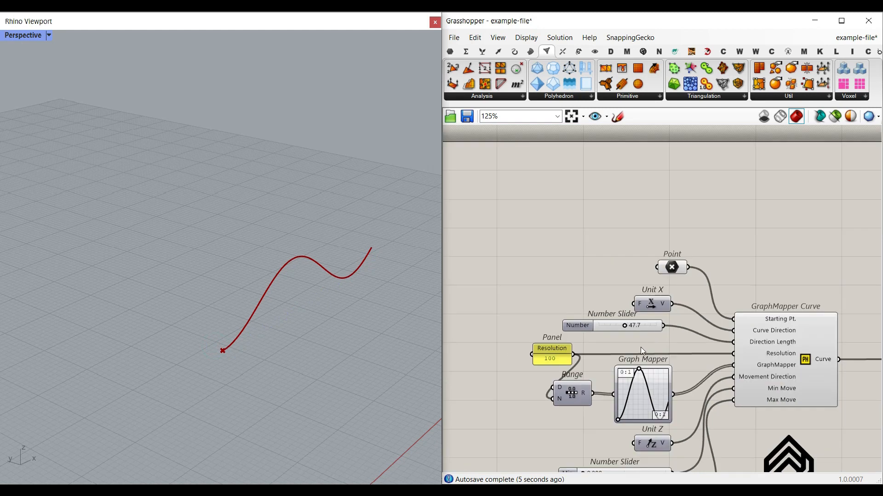
scroll(726, 352, "up", 3)
right_click_drag(471, 338, 631, 334)
scroll(575, 356, "up", 3)
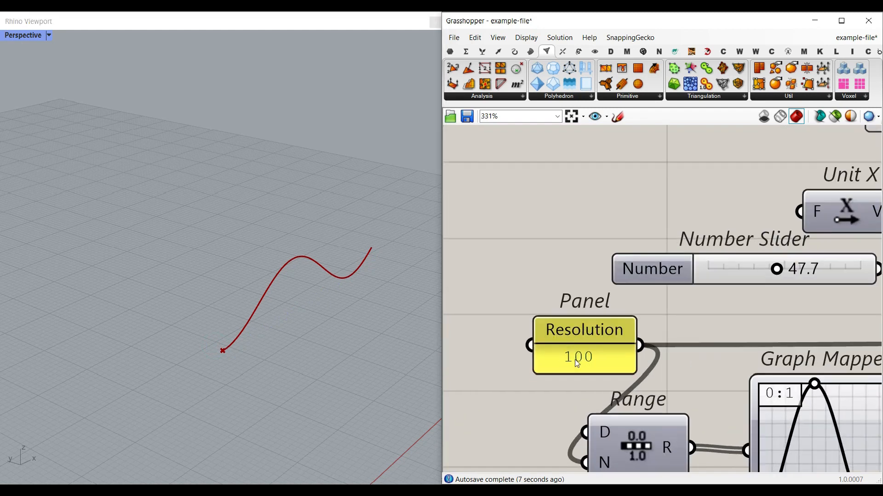
scroll(368, 333, "down", 4)
right_click_drag(353, 347, 225, 344, "shift")
right_click_drag(538, 291, 517, 287)
scroll(517, 286, "down", 3)
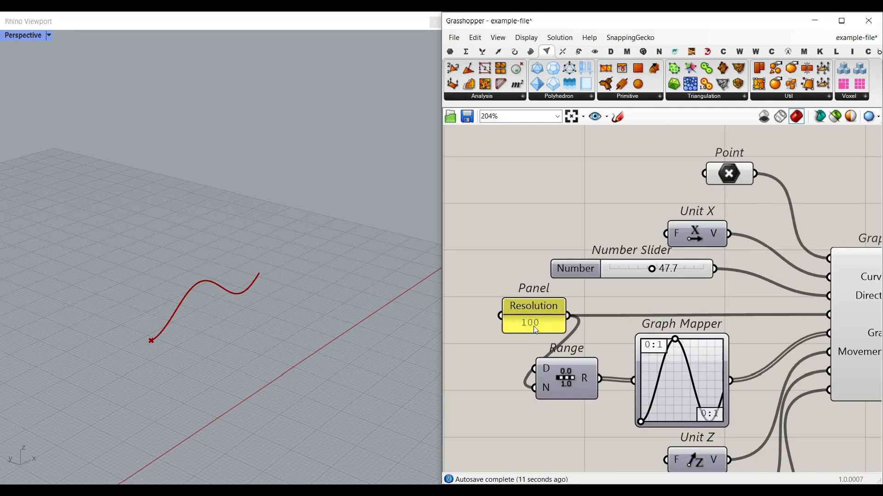
scroll(535, 330, "up", 2)
double_click(549, 326)
left_click(543, 300)
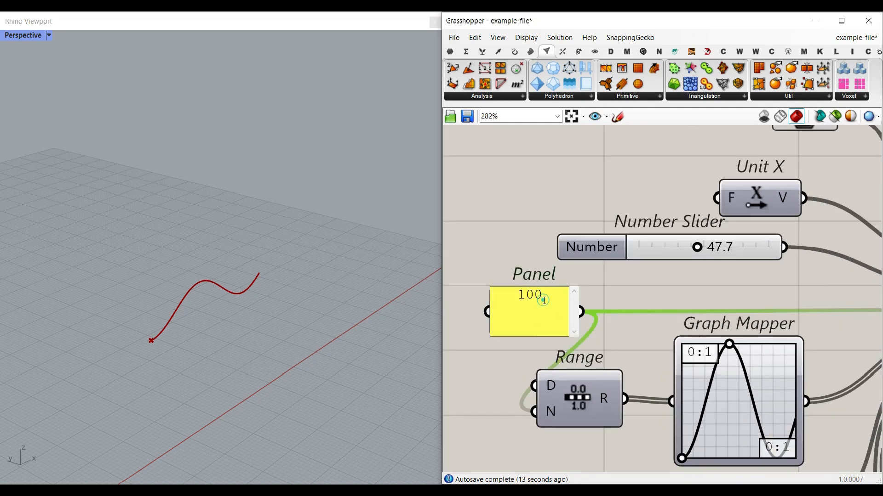
left_click(509, 249)
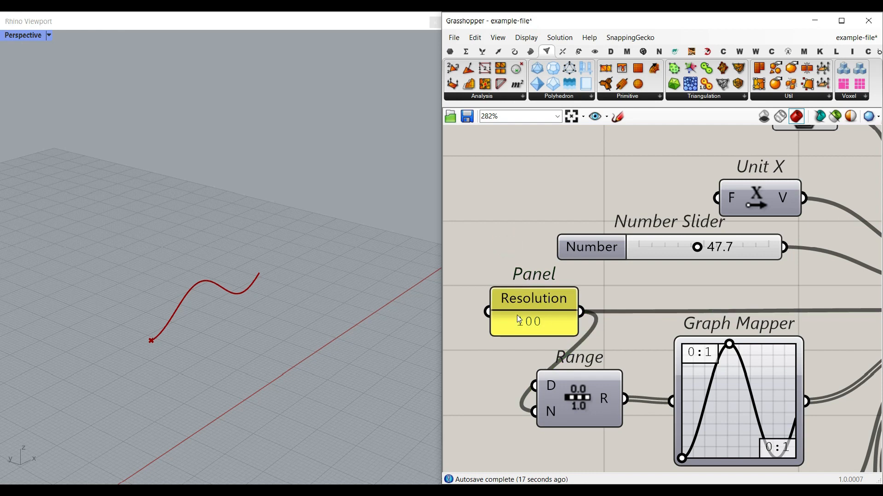
- Select the Graph Mapper and nudge the Range component slightly right
scroll(517, 315, "down", 5)
right_click_drag(787, 316, 634, 293)
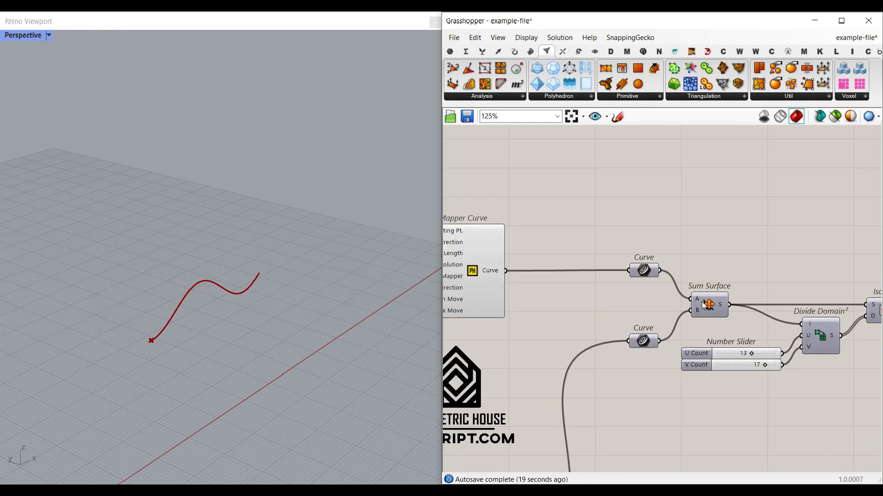
right_click_drag(530, 331, 652, 307)
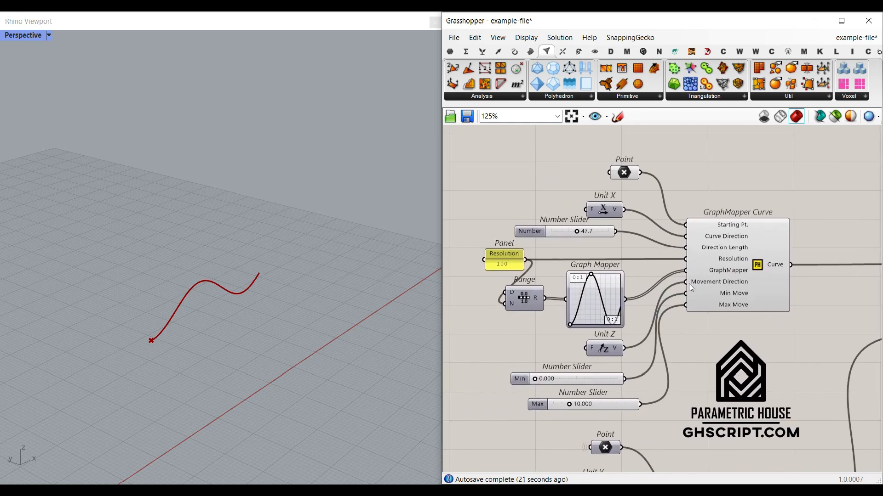
scroll(701, 276, "up", 4)
right_click_drag(559, 299, 727, 297)
left_click(662, 310)
right_click_drag(459, 331, 551, 329)
left_click_drag(570, 328, 583, 334)
left_click(482, 51)
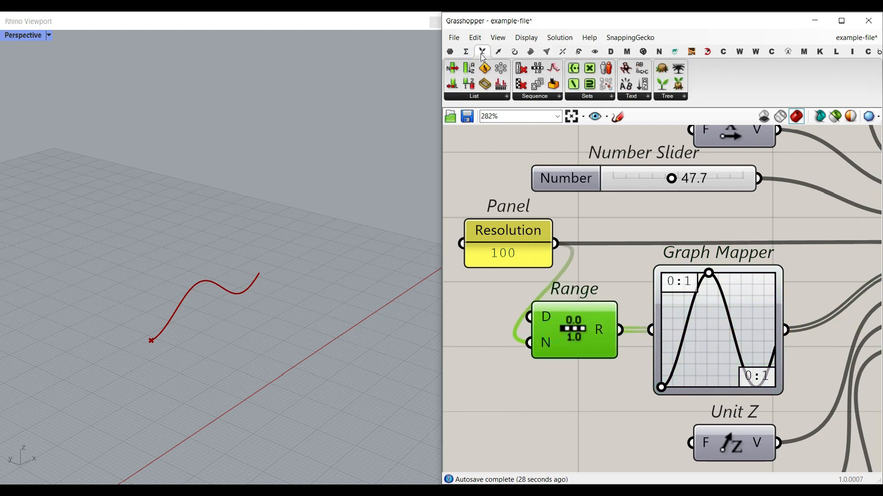
left_click(612, 294)
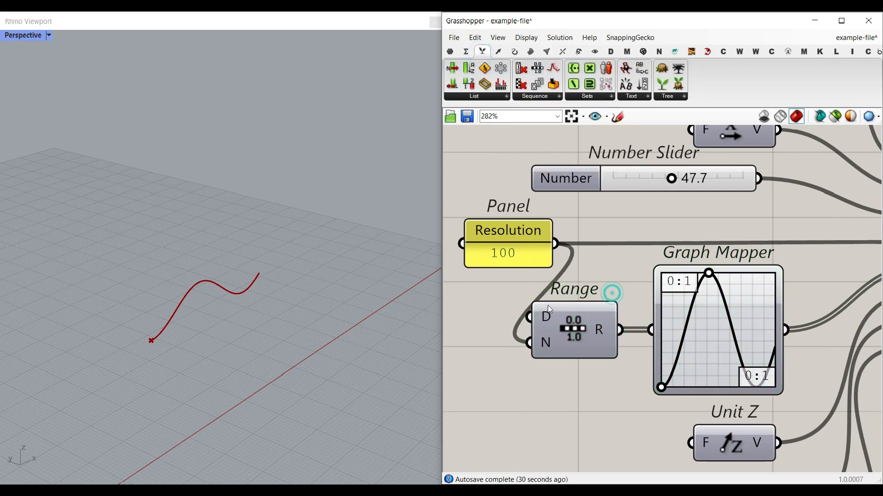
- Drag the Graph Mapper's peak grip further right to broaden the curve's rise
right_click_drag(644, 355, 534, 349)
scroll(619, 313, "down", 5)
right_click_drag(618, 414, 593, 244)
scroll(582, 326, "down", 3)
scroll(544, 387, "up", 4)
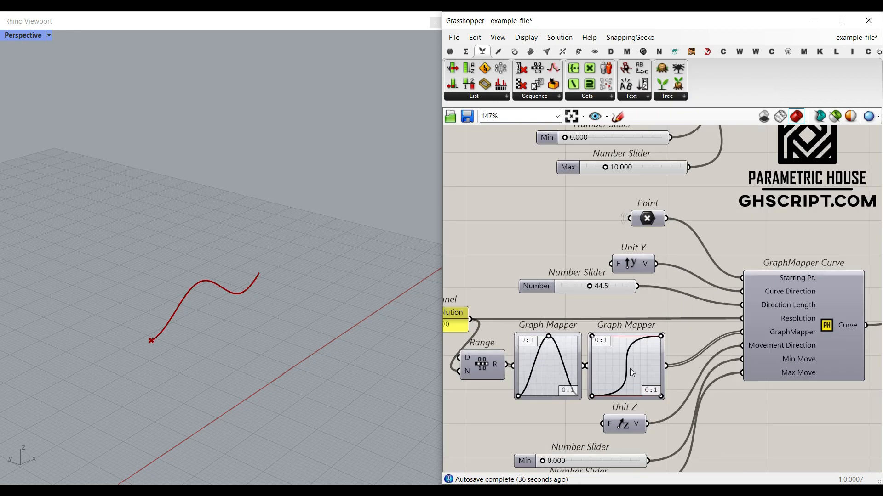
scroll(594, 371, "down", 3)
scroll(598, 332, "up", 3)
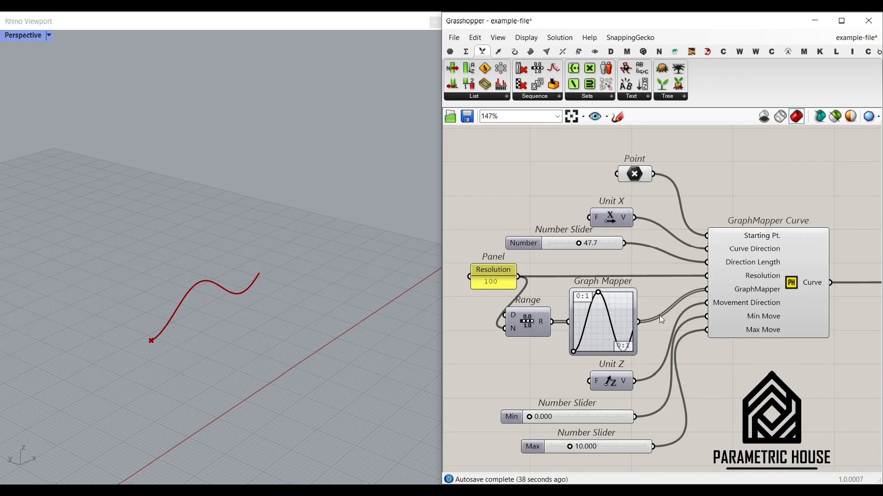
scroll(606, 296, "up", 5)
left_click_drag(586, 282, 626, 284)
right_click_drag(220, 306, 268, 314, "shift")
scroll(291, 305, "up", 6)
- Switch the Graph Mapper to a Linear graph and adjust its upper control point
right_click_drag(628, 338, 580, 296)
right_click(580, 296)
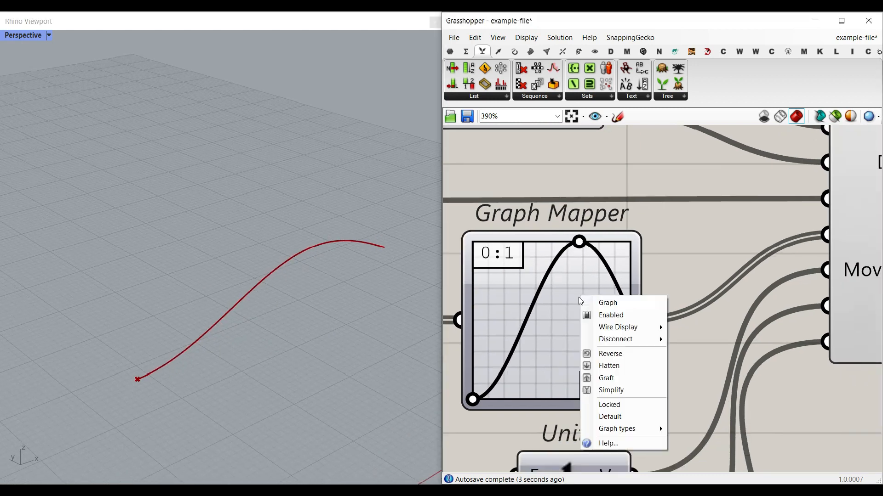
mouse_move(616, 429)
left_click(699, 382)
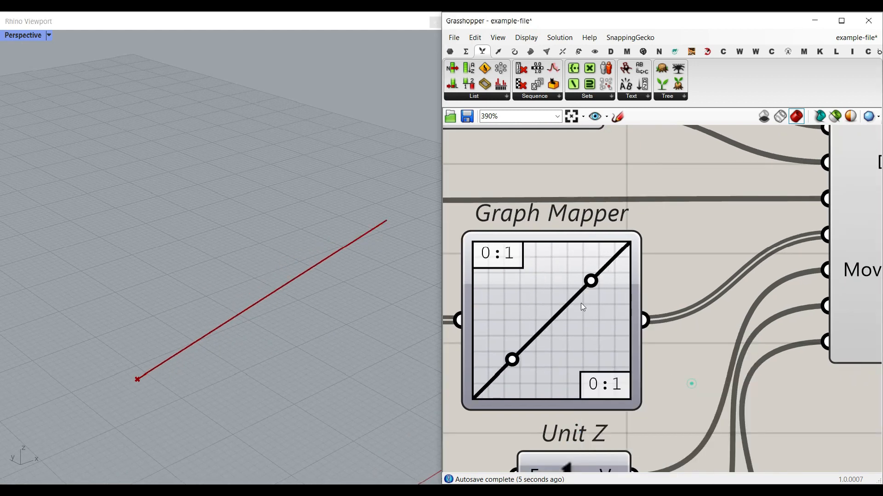
mouse_move(591, 282)
left_mouse_down()
mouse_move(605, 325)
mouse_move(582, 294)
left_mouse_up()
- Switch the Graph Mapper to a Sine graph and drag its peak grip left
right_click(612, 329)
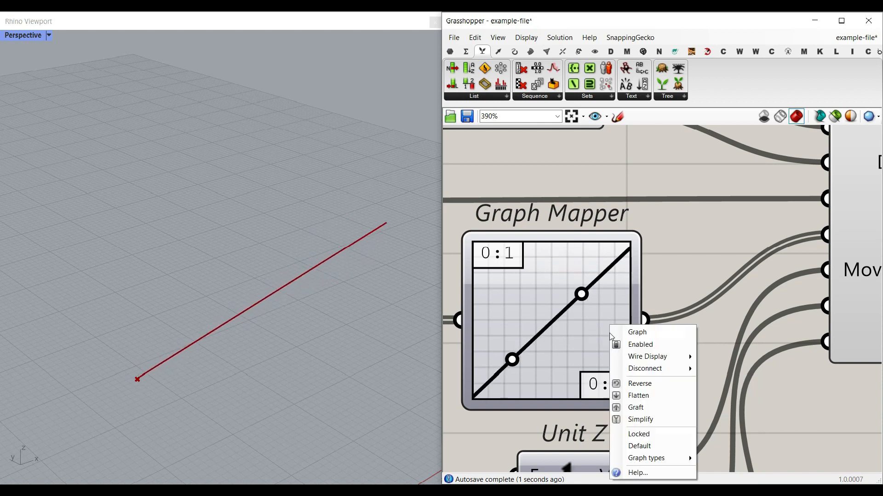
mouse_move(648, 459)
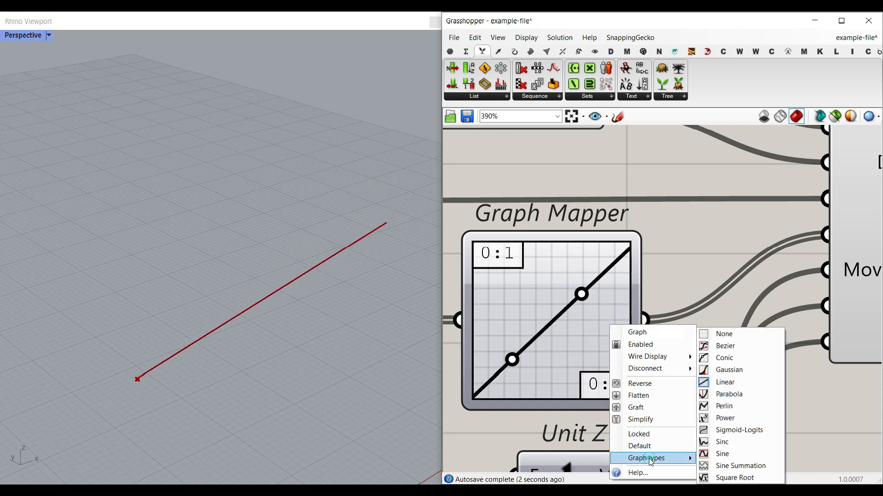
left_click(725, 455)
left_click_drag(578, 241, 542, 241)
scroll(620, 303, "down", 3)
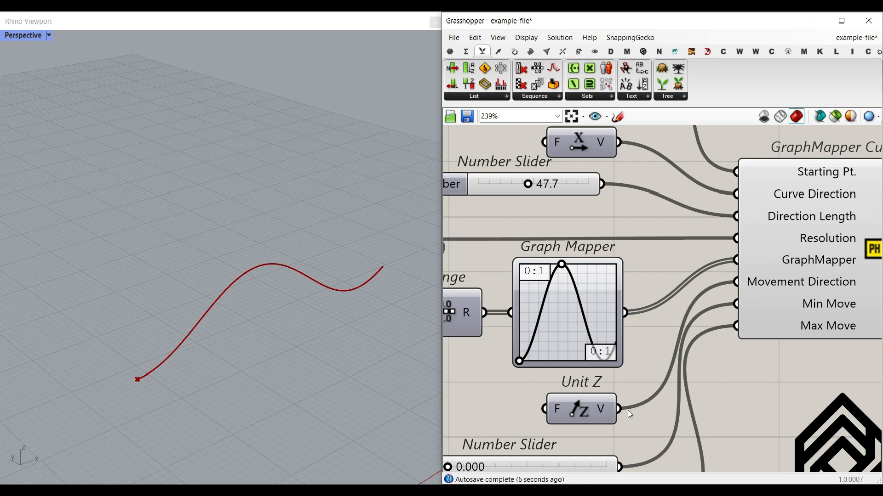
- Try Min move values 29.725 and 50 and Max move 0, then return Min to 0
right_click_drag(627, 414, 608, 324)
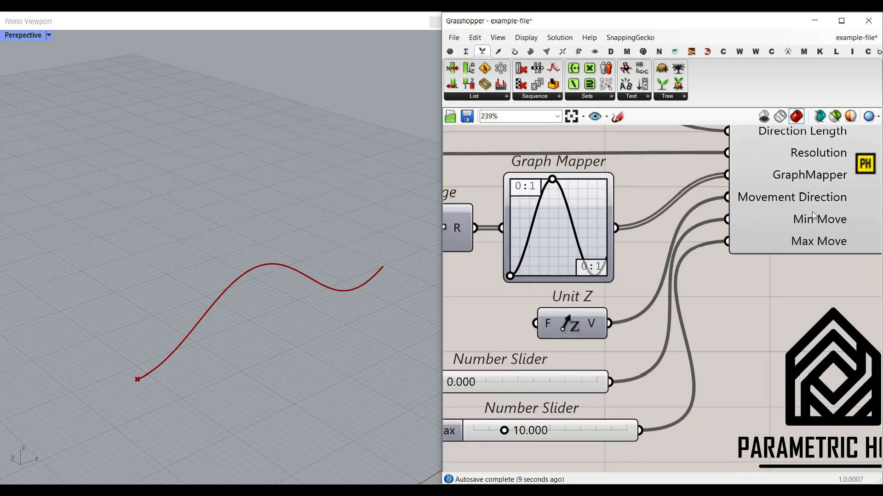
right_click_drag(515, 422, 561, 400)
left_click_drag(485, 361, 579, 362)
left_click_drag(553, 412, 497, 411)
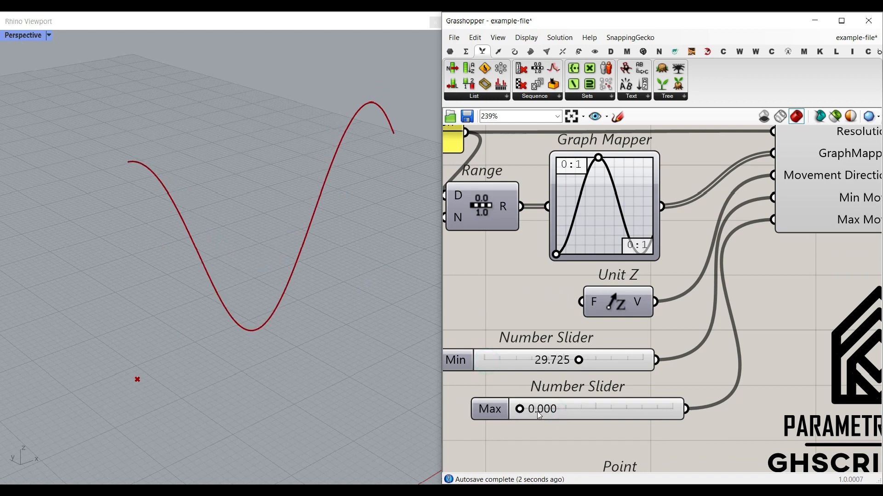
right_click_drag(227, 358, 555, 386)
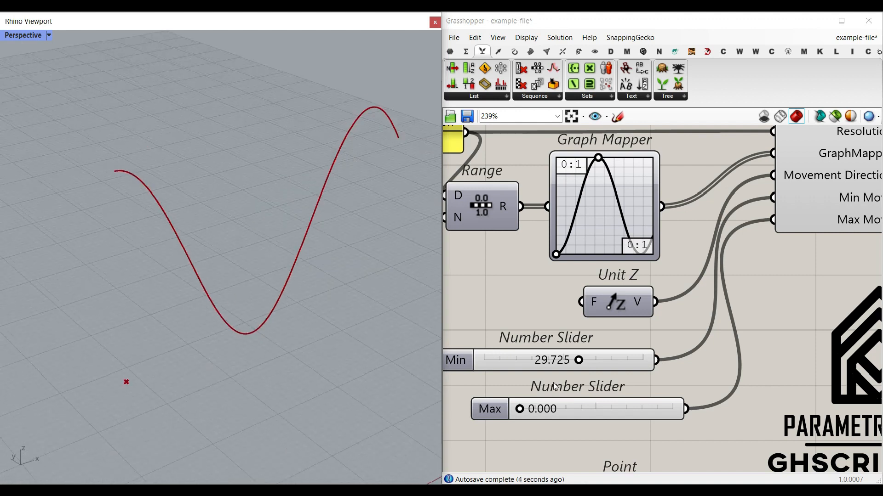
left_click_drag(579, 360, 658, 362)
scroll(242, 368, "down", 5)
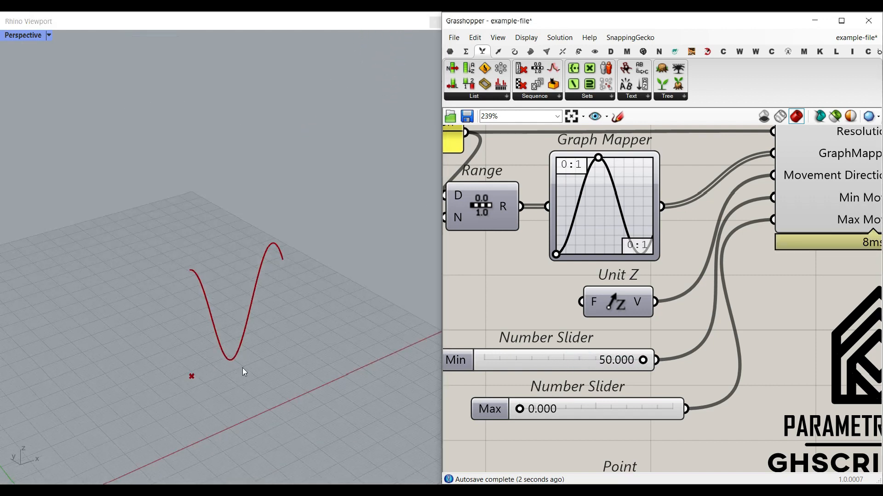
left_click_drag(643, 365, 484, 361)
- Set Max move to 22.533 and lengthen the curve from 47.7 to 73.5
left_click_drag(525, 409, 592, 413)
right_click_drag(508, 222, 597, 334)
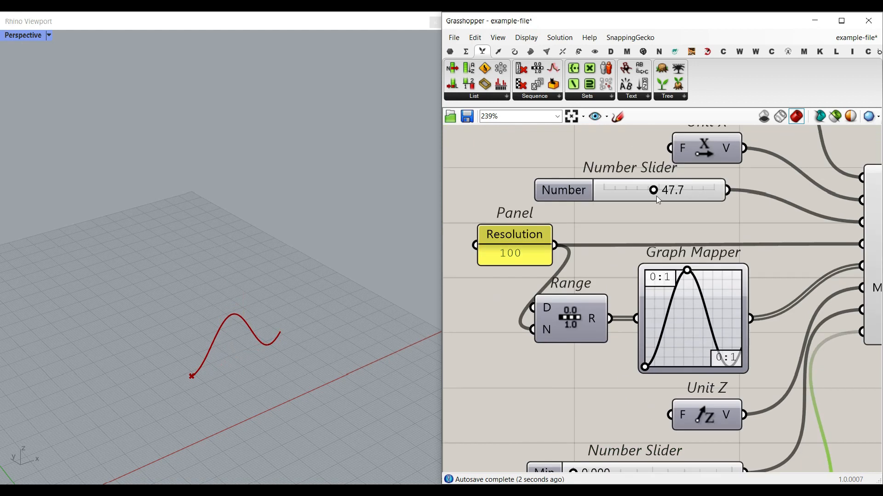
left_click_drag(660, 193, 718, 191)
scroll(239, 307, "up", 3)
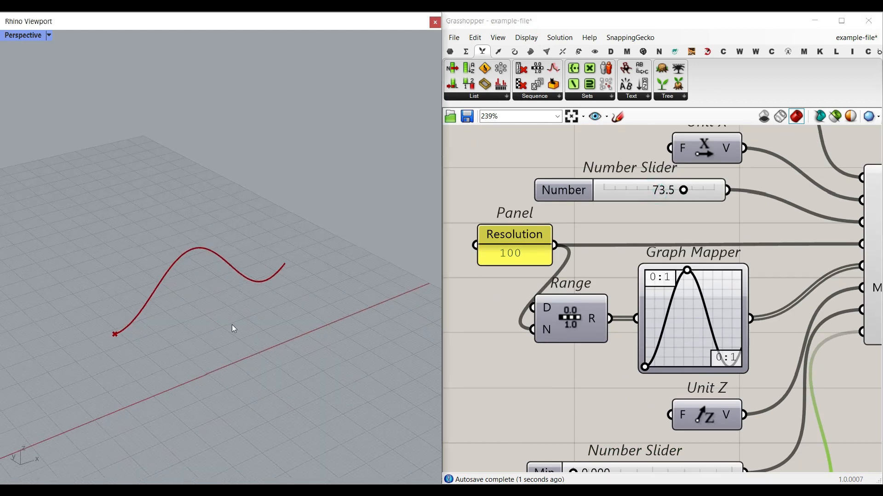
scroll(584, 316, "down", 2)
right_click_drag(801, 277, 678, 284)
scroll(678, 284, "up", 5)
scroll(607, 298, "down", 8)
right_click_drag(565, 449, 673, 275)
scroll(648, 336, "up", 2)
scroll(698, 284, "down", 3)
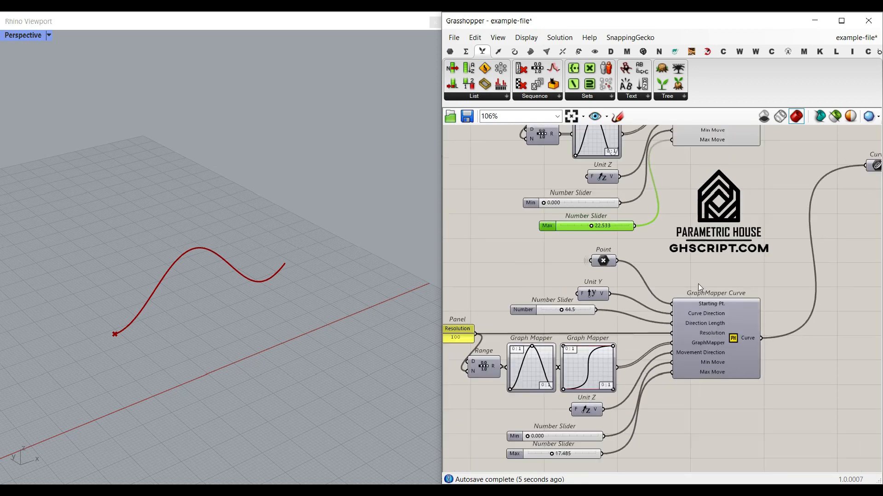
right_click_drag(644, 225, 652, 306)
scroll(650, 267, "up", 2)
- Turn on the Rhino preview of the lower GraphMapper Curve component
left_click(646, 151)
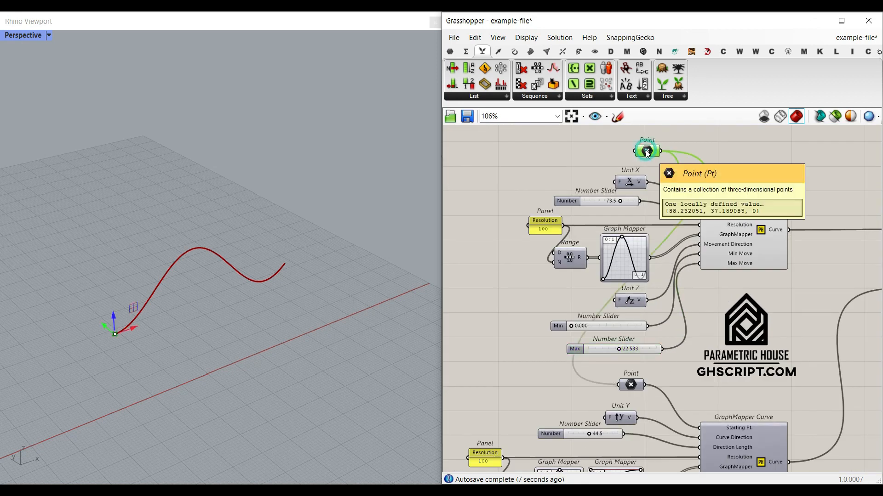
right_click_drag(661, 436, 652, 359)
scroll(650, 316, "up", 4)
right_click_drag(726, 383, 634, 283)
right_click(759, 365)
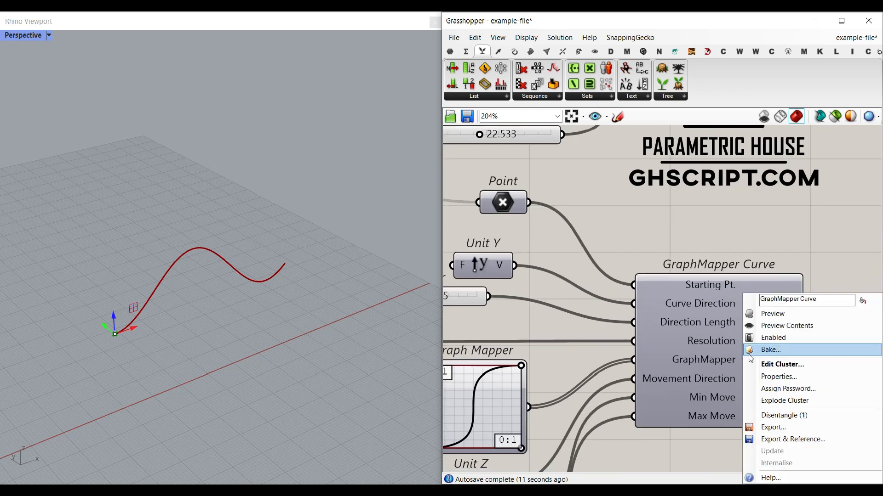
left_click(775, 315)
- Set the length slider from 44.5 to 43.1 and nudge the Graph Mapper peak to reshape the curve
right_click_drag(213, 354, 294, 336)
scroll(231, 359, "up", 3)
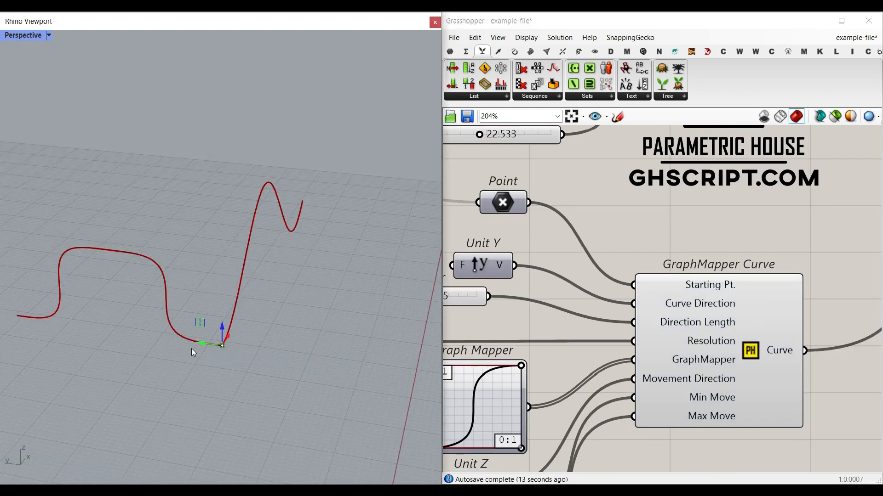
right_click_drag(555, 342, 671, 329)
left_click_drag(538, 284, 536, 284)
right_click_drag(474, 378, 598, 336)
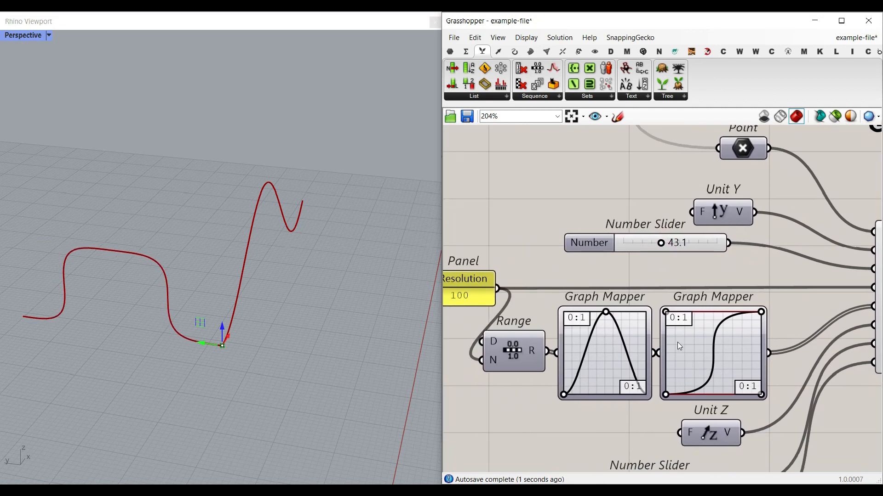
left_click_drag(607, 316, 606, 314)
right_click_drag(719, 352, 658, 331)
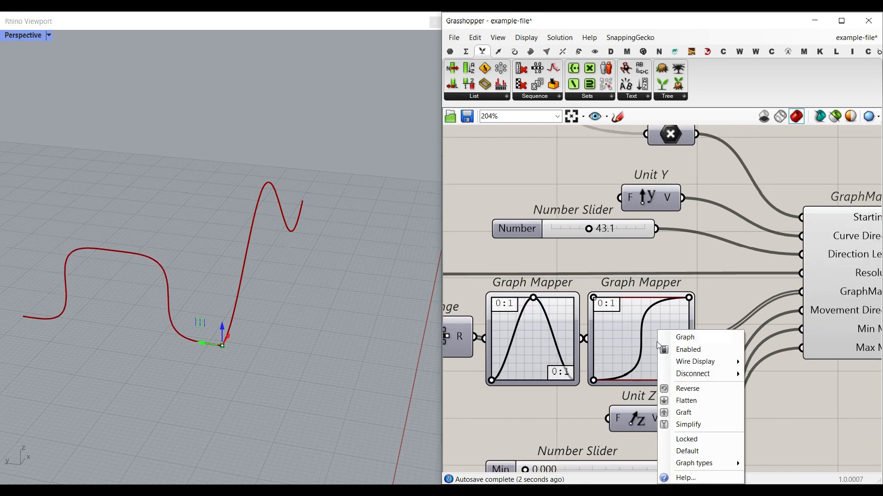
- Reshape the right Graph Mapper, switch it to a Parabola graph and adjust its grips
mouse_move(736, 462)
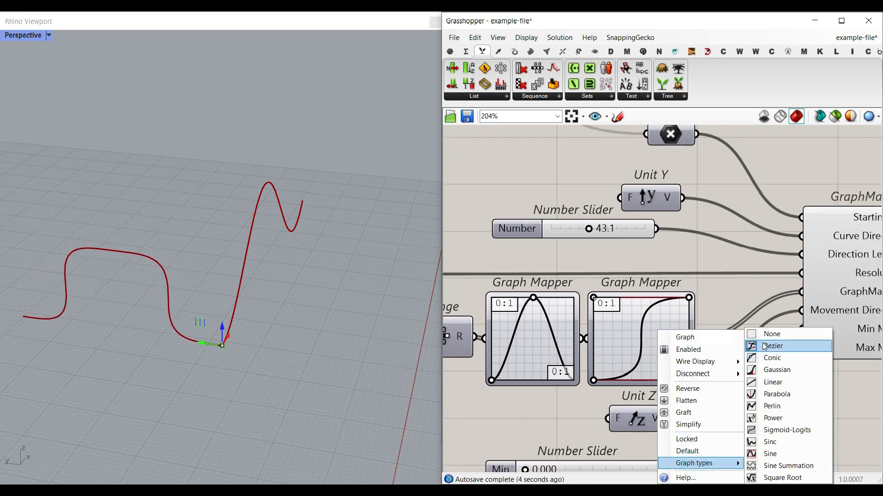
scroll(611, 299, "up", 3)
left_click_drag(616, 302, 654, 276)
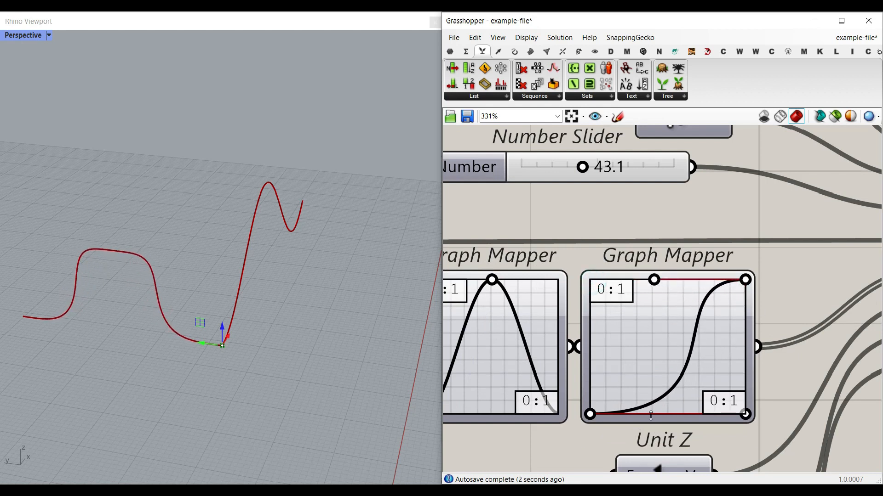
left_click_drag(746, 414, 685, 368)
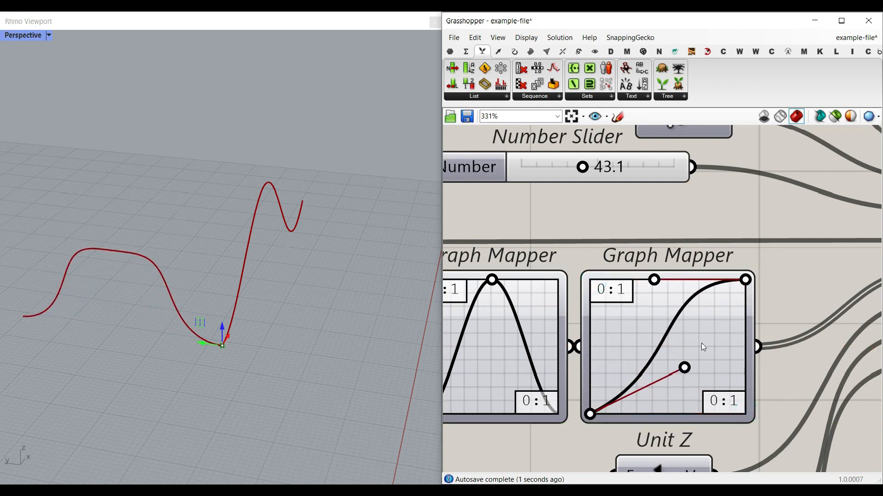
right_click(702, 331)
mouse_move(740, 463)
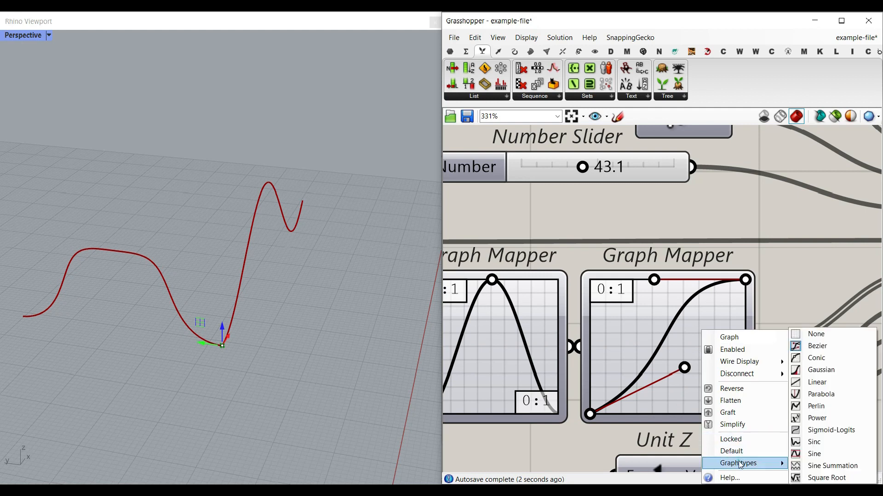
left_click(819, 394)
left_click_drag(706, 372, 713, 367)
mouse_move(671, 393)
left_mouse_down()
mouse_move(669, 367)
mouse_move(669, 396)
left_mouse_up()
- Switch the right Graph Mapper to Sigmoid-Logits and slide its midpoint for a single peak
right_click(664, 344)
left_click(700, 464)
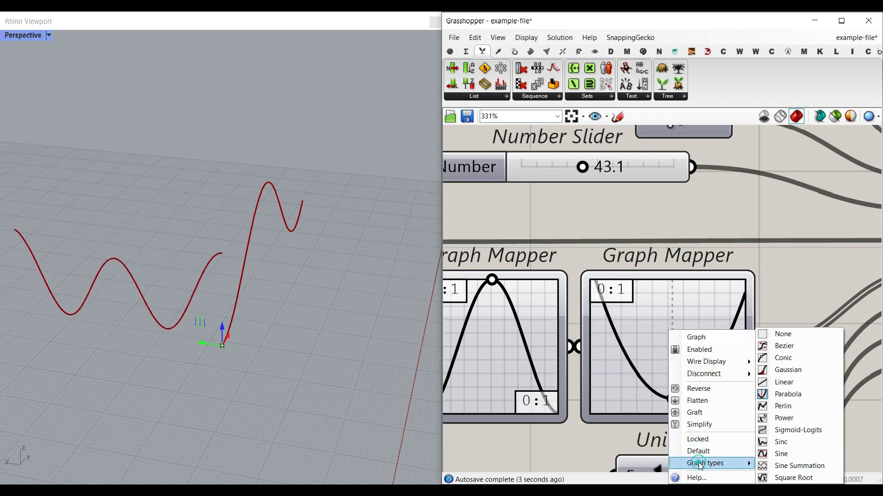
left_click(790, 431)
left_click_drag(615, 352, 638, 320)
scroll(641, 324, "down", 3)
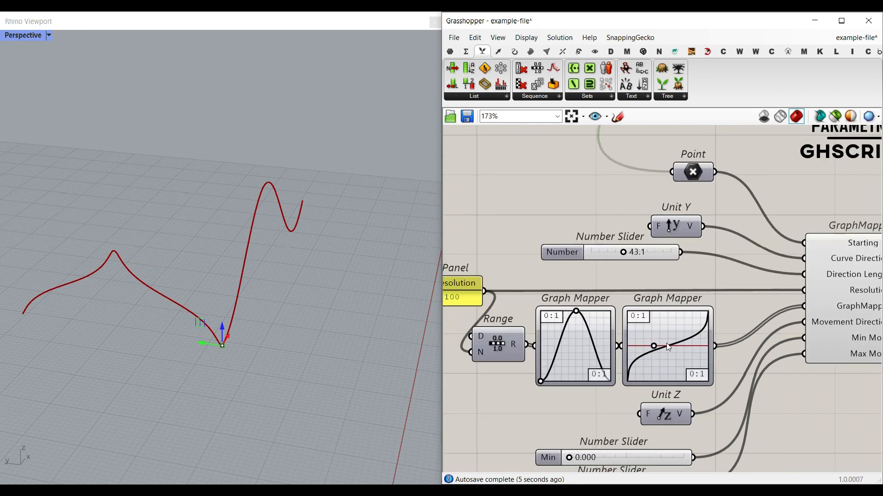
scroll(678, 290, "up", 1)
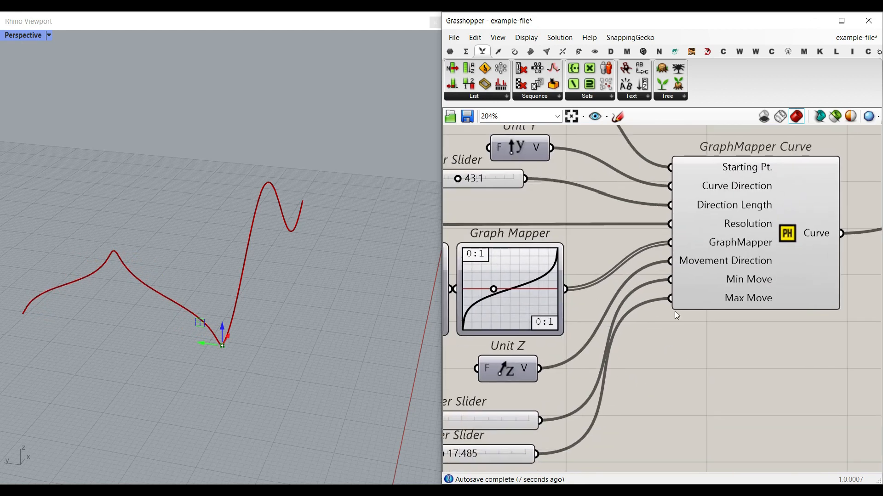
- Set the Min Move slider to 23.030 and Max Move to 0.000, then inspect the V-shaped curve
right_click_drag(209, 358, 233, 351)
right_click_drag(528, 402, 607, 373)
left_click_drag(472, 391, 535, 391)
left_click_drag(522, 427, 462, 428)
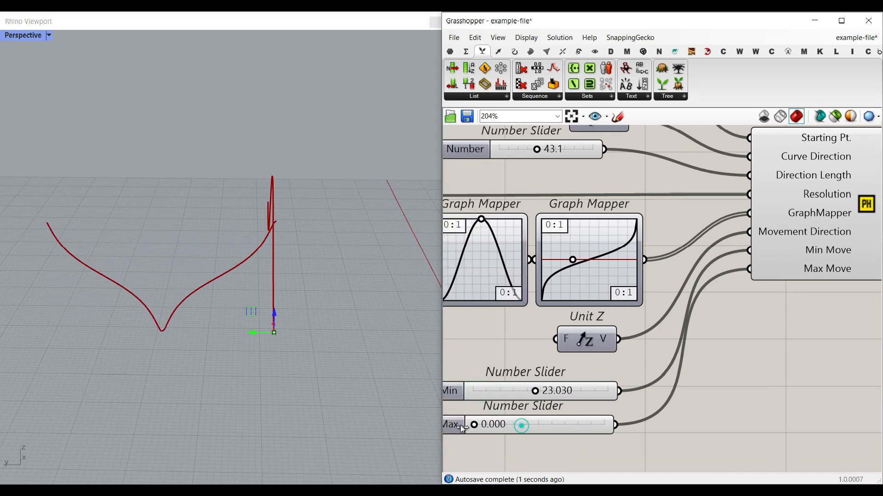
right_click_drag(346, 386, 258, 340)
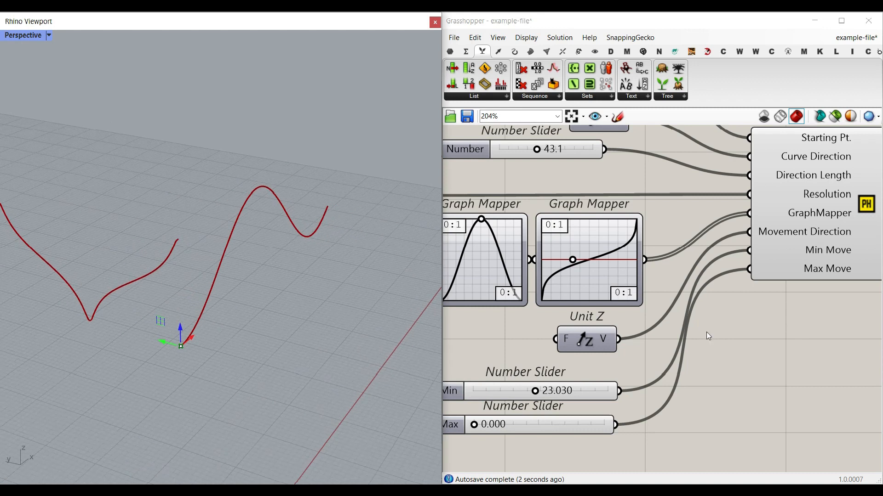
scroll(707, 330, "down", 4)
right_click_drag(813, 233, 676, 278)
scroll(694, 250, "down", 3)
right_click_drag(694, 245, 632, 280)
scroll(692, 240, "up", 5)
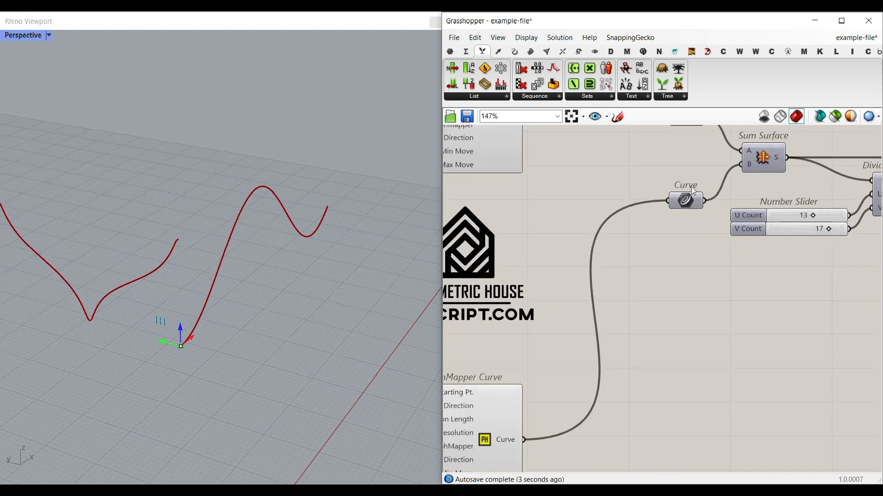
- Take Sum Surface from Surface > Freeform and turn on its red preview in Rhino
right_click_drag(691, 187, 605, 310)
left_click(531, 51)
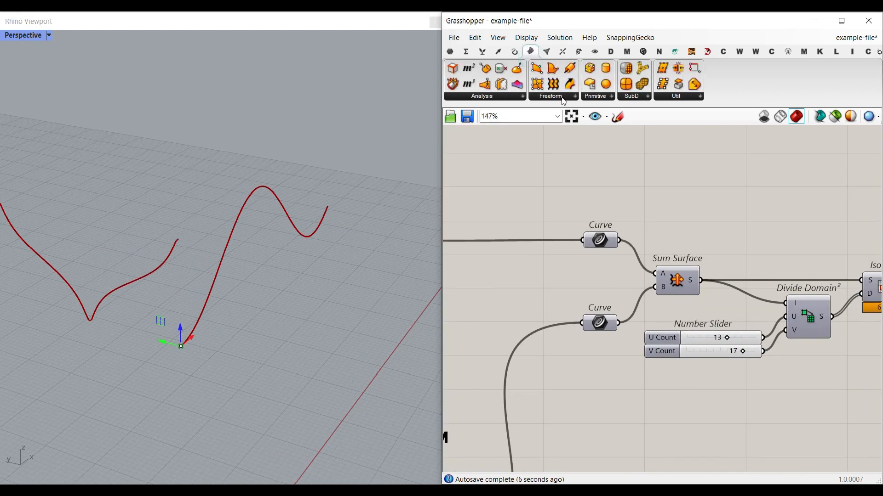
left_click(562, 96)
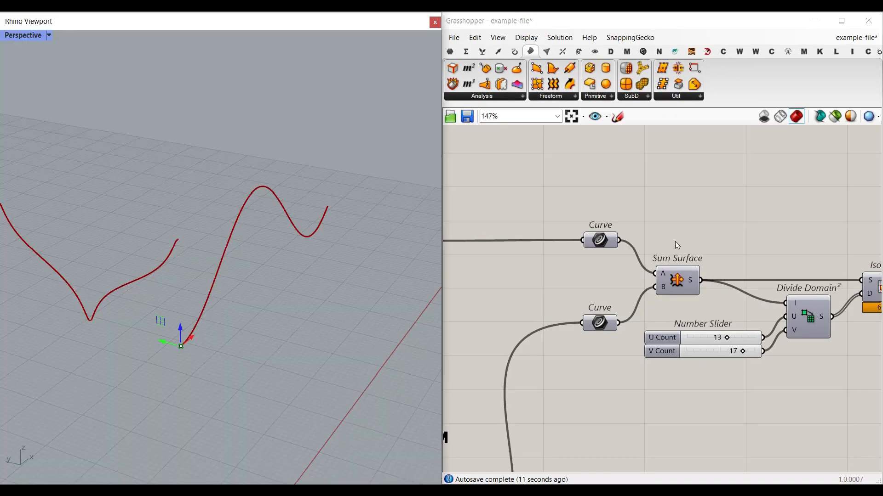
right_click_drag(668, 281, 684, 269)
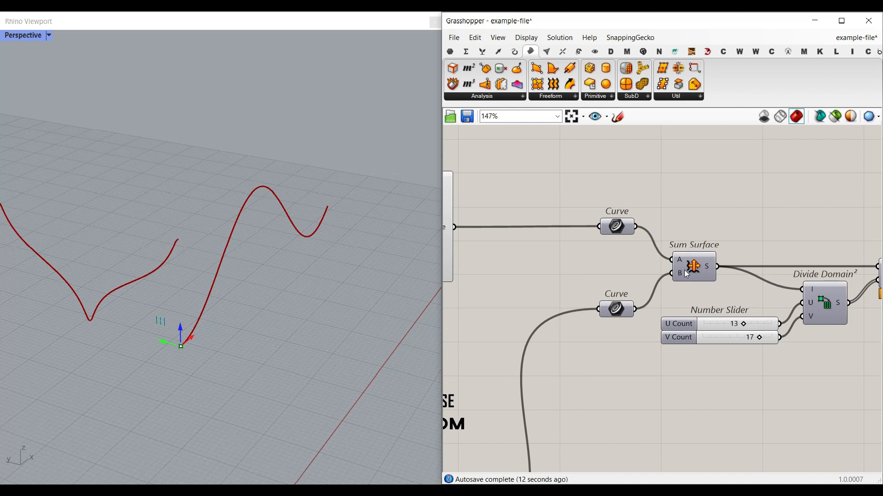
scroll(687, 274, "up", 4)
right_click(694, 269)
left_click(720, 278)
right_click_drag(365, 261, 250, 286)
right_click_drag(629, 305, 654, 282)
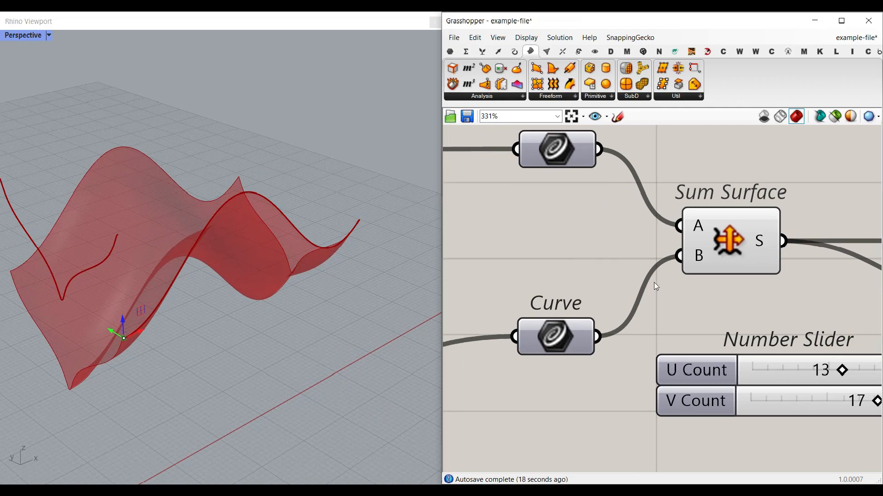
- Bake a test copy of the Sum Surface into Rhino, then undo it
right_click(761, 242)
left_click(770, 256)
left_click(772, 366)
right_click_drag(360, 349, 351, 320)
left_click(350, 320)
key("ctrl+z")
right_click_drag(531, 270, 608, 265)
- Set the Min Move slider back to 0.000, producing a ridge-shaped surface
scroll(608, 265, "down", 5)
right_click_drag(538, 335, 747, 219)
right_click_drag(603, 386, 831, 168)
scroll(638, 321, "up", 3)
left_click_drag(600, 355, 587, 393)
right_click_drag(94, 243, 190, 297)
right_click_drag(591, 233, 597, 287)
scroll(602, 285, "down", 4)
right_click_drag(626, 207, 579, 436)
scroll(595, 212, "up", 4)
- Shift the upper Graph Mapper peak right, then back to centre for a symmetric hump
left_click_drag(587, 185, 634, 186)
right_click_drag(257, 257, 323, 240)
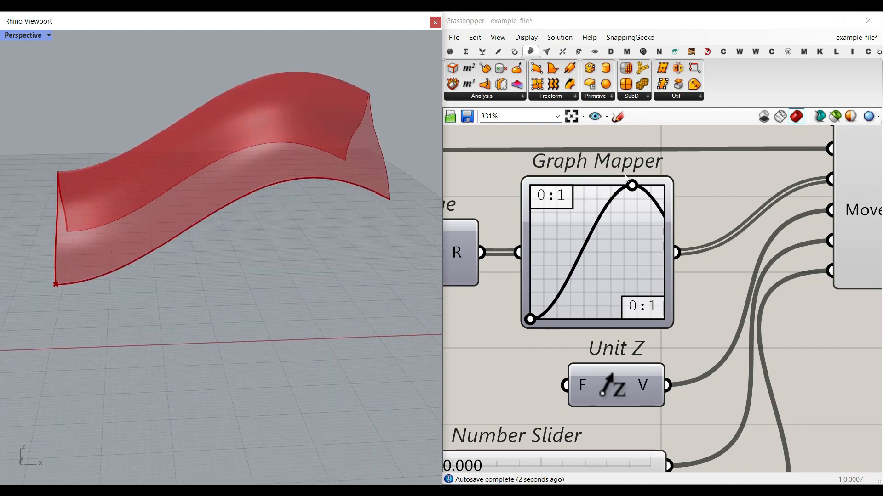
left_click_drag(631, 185, 598, 185)
right_click_drag(198, 252, 297, 252)
- Locate the Sum Surface and Isotrim components and browse the surface Util components
scroll(300, 250, "down", 6)
right_click_drag(807, 255, 668, 282)
scroll(668, 281, "down", 5)
right_click_drag(777, 261, 611, 265)
right_click_drag(735, 271, 587, 266)
right_click_drag(831, 270, 652, 269)
scroll(692, 272, "up", 2)
right_click_drag(784, 286, 726, 253)
left_click(674, 98)
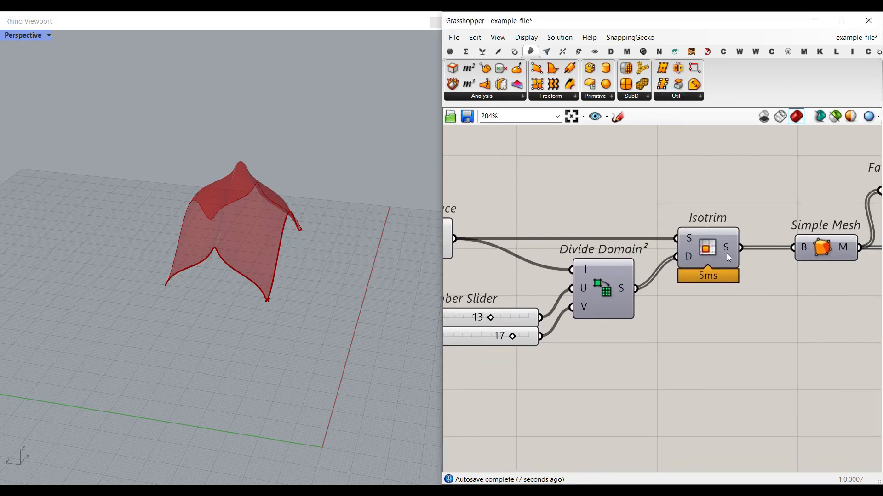
- Turn on the Isotrim preview and hide the Sum Surface preview
right_click(713, 262)
left_click(720, 270)
right_click_drag(653, 281, 723, 269)
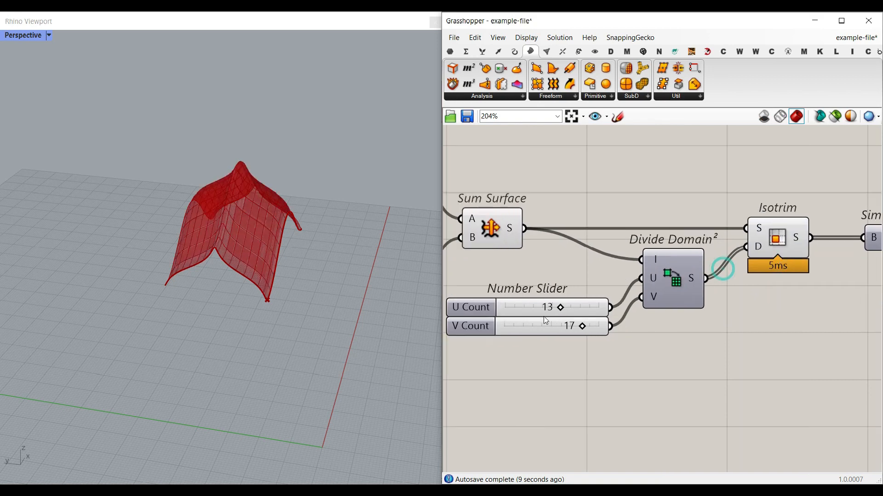
right_click(510, 232)
left_click(518, 238)
- Bake the Isotrim patches into the Rhino document
scroll(216, 227, "up", 3)
right_click_drag(710, 256, 615, 246)
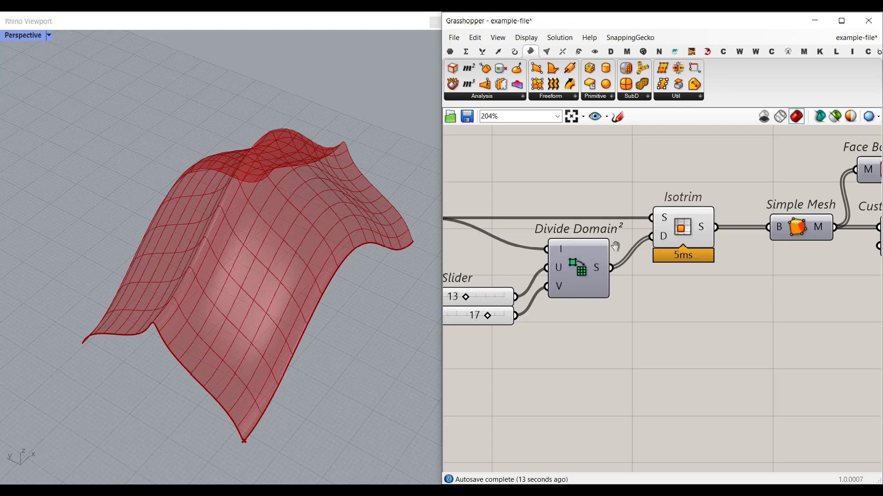
scroll(689, 214, "up", 3)
right_click(690, 215)
left_click(704, 233)
left_click(702, 345)
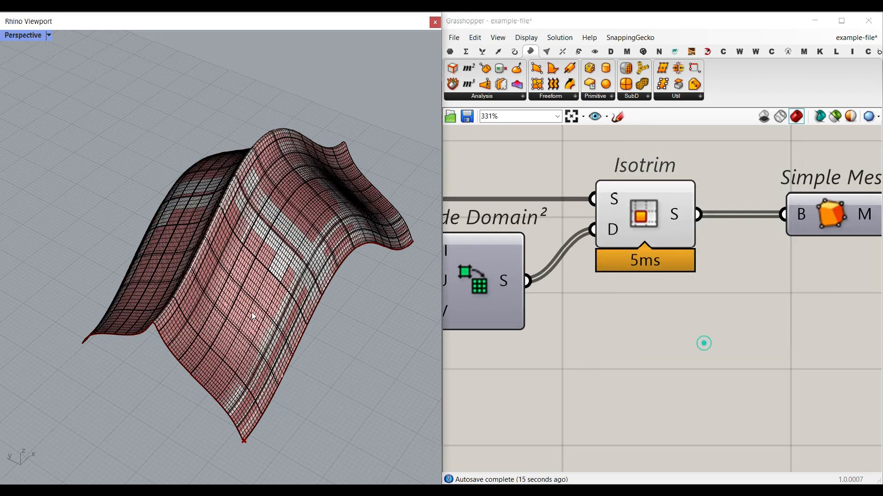
- Move one baked patch off the surface to check the panels are separate
scroll(206, 274, "up", 5)
left_click(258, 277)
left_click_drag(262, 231, 215, 268)
left_click(126, 185)
left_click(50, 156)
scroll(50, 156, "down", 6)
- Undo the baked patches and browse the Mesh tab's Util components
key("ctrl+z")
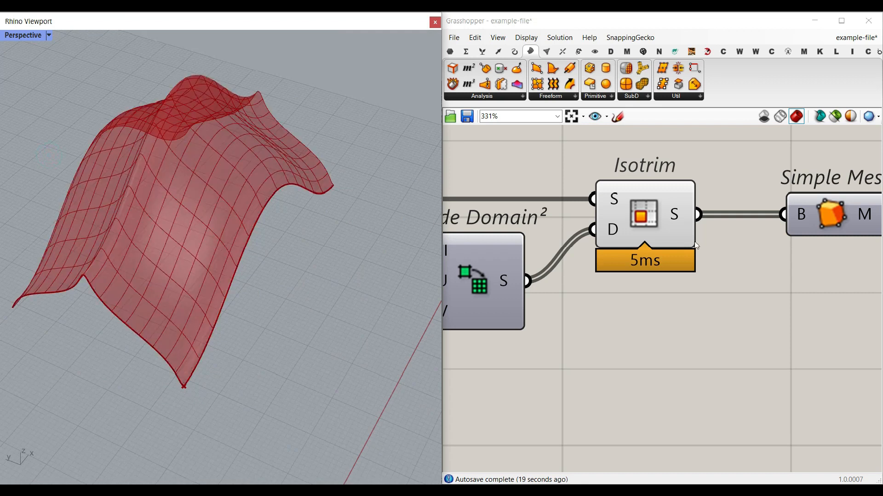
scroll(696, 245, "down", 3)
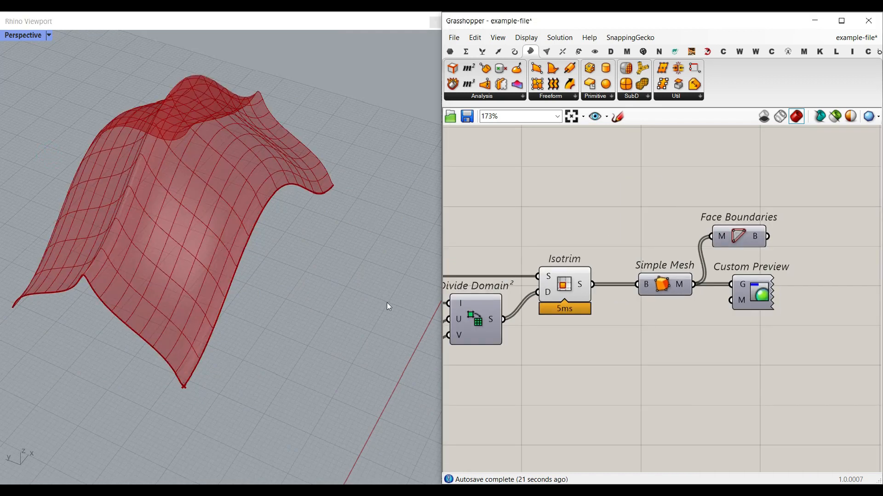
scroll(140, 230, "up", 5)
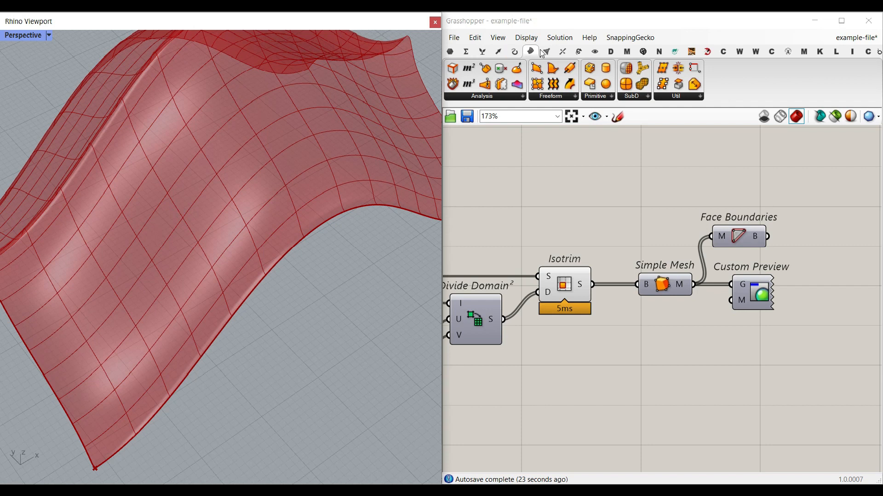
left_click(545, 51)
left_click(787, 96)
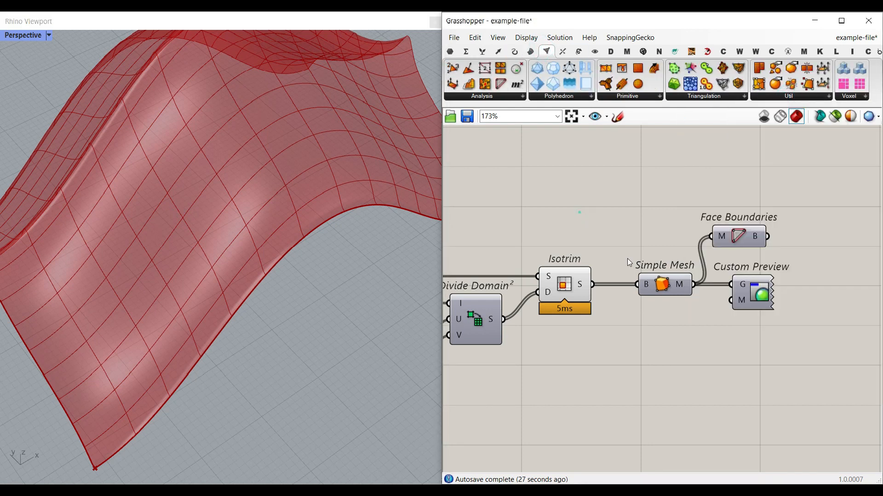
- Bake the Simple Mesh output into Rhino and pick one of its faces
right_click(680, 285)
left_click(700, 305)
left_click(704, 412)
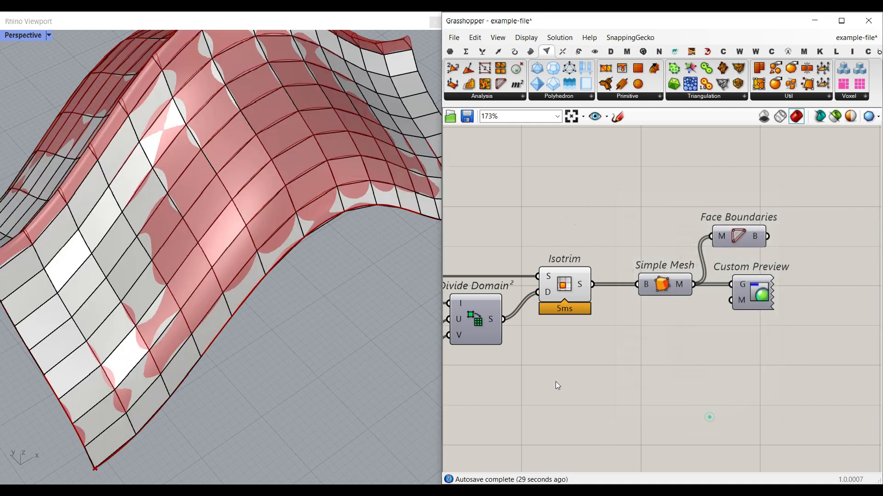
scroll(213, 180, "up", 5)
left_click(140, 270, "ctrl+shift")
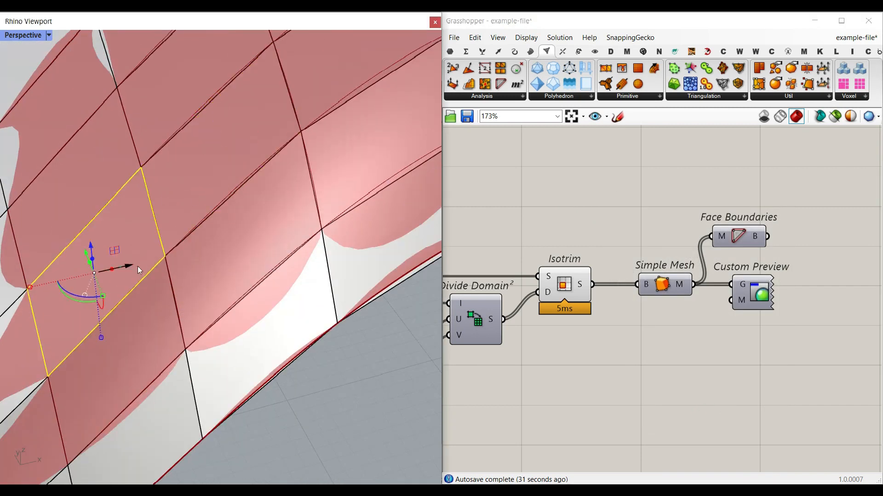
- Toggle the Simple Mesh preview and inspect the surface's folded upper edge
right_click(688, 298)
left_click(698, 301)
scroll(336, 338, "down", 5)
right_click_drag(311, 332, 156, 264)
scroll(191, 246, "up", 5)
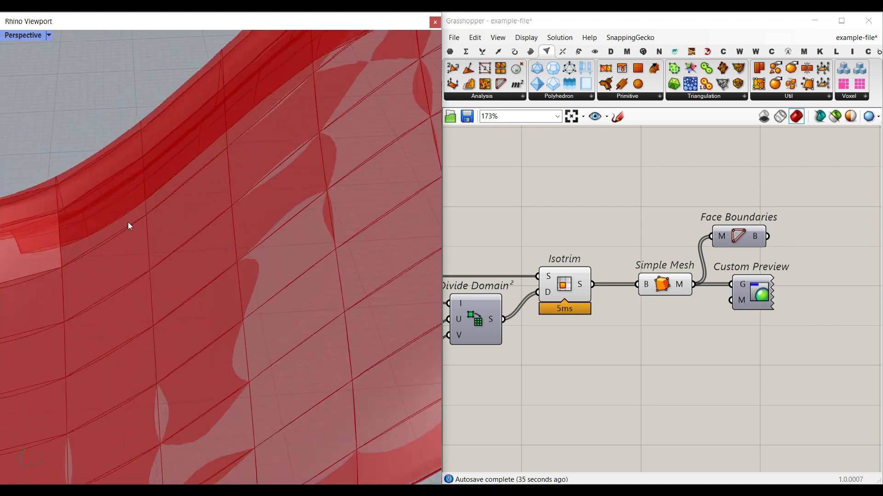
right_click_drag(128, 225, 89, 234)
right_click_drag(35, 229, 92, 246)
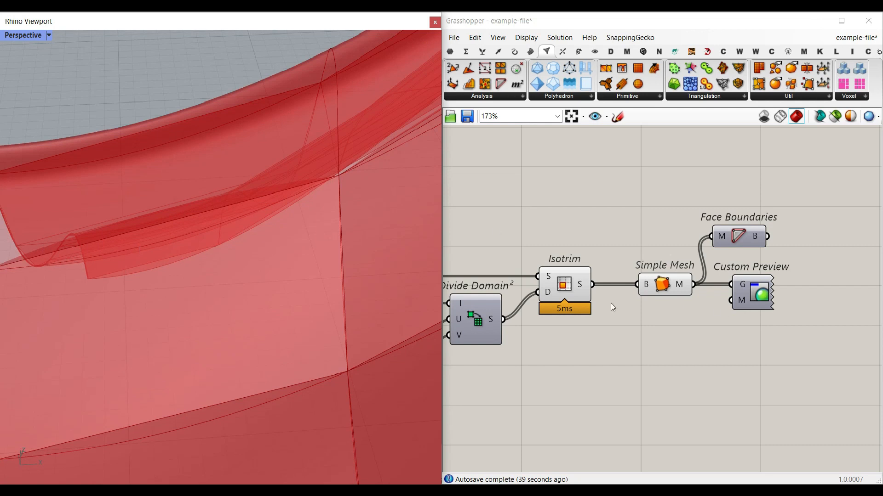
- Turn off the Isotrim preview and preview Face Boundaries and Custom Preview as pink mesh panels
right_click(565, 284)
left_click(593, 304)
left_click_drag(739, 207, 813, 330)
right_click(681, 181)
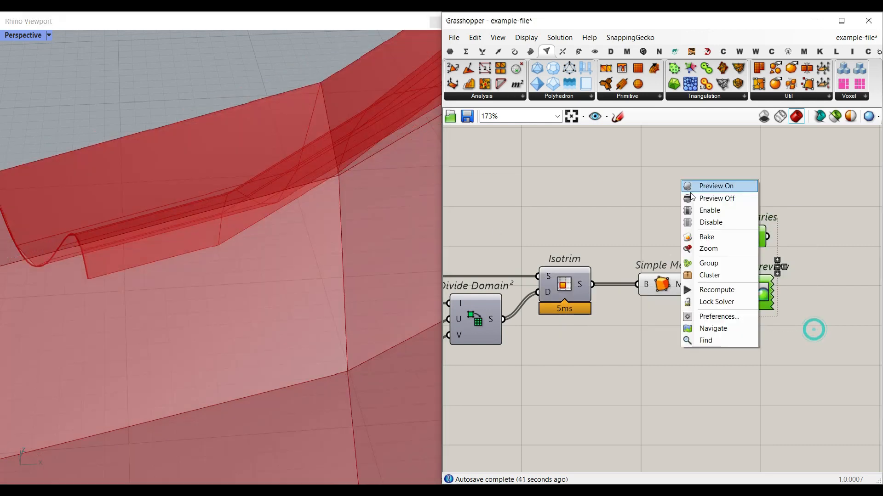
left_click(694, 189)
left_click(630, 185)
scroll(304, 253, "down", 10)
right_click_drag(294, 252, 247, 239)
scroll(172, 216, "up", 6)
right_click_drag(69, 196, 115, 225)
scroll(193, 239, "down", 6)
right_click_drag(225, 258, 193, 220)
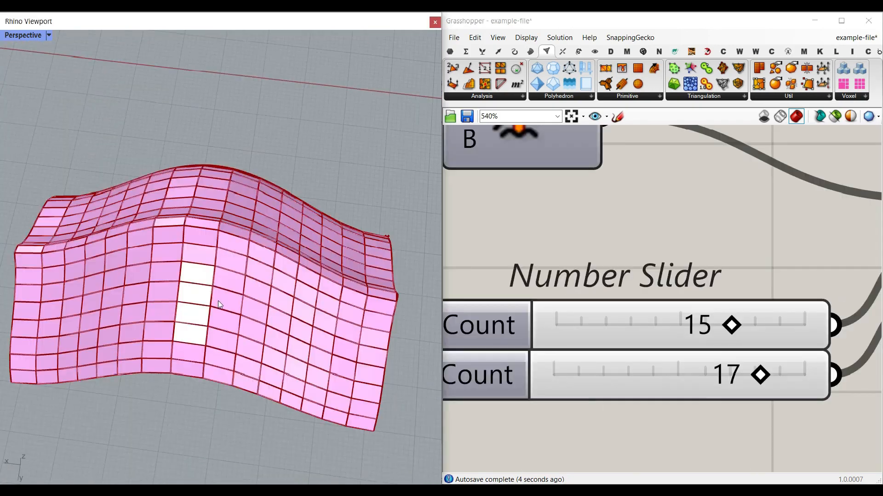
right_click_drag(170, 239, 152, 255)
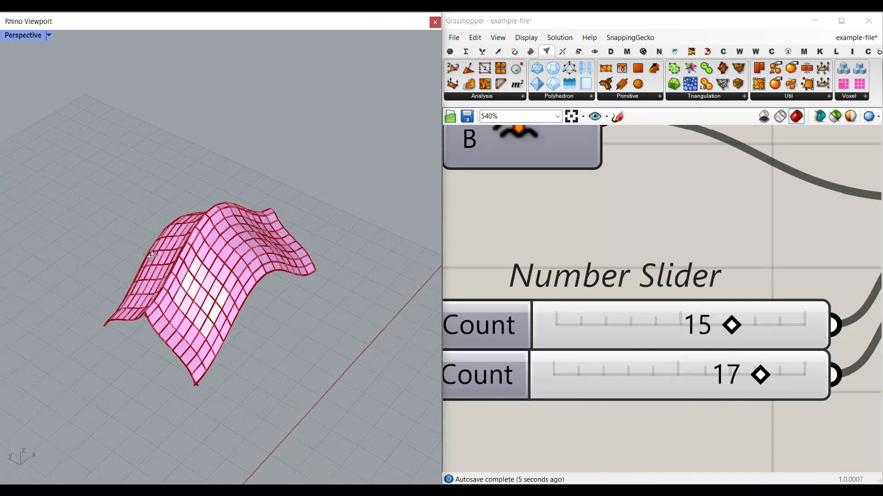
- Set the Number slider to 73.3
scroll(721, 247, "down", 8)
scroll(682, 338, "up", 5)
left_click_drag(648, 293, 683, 293)
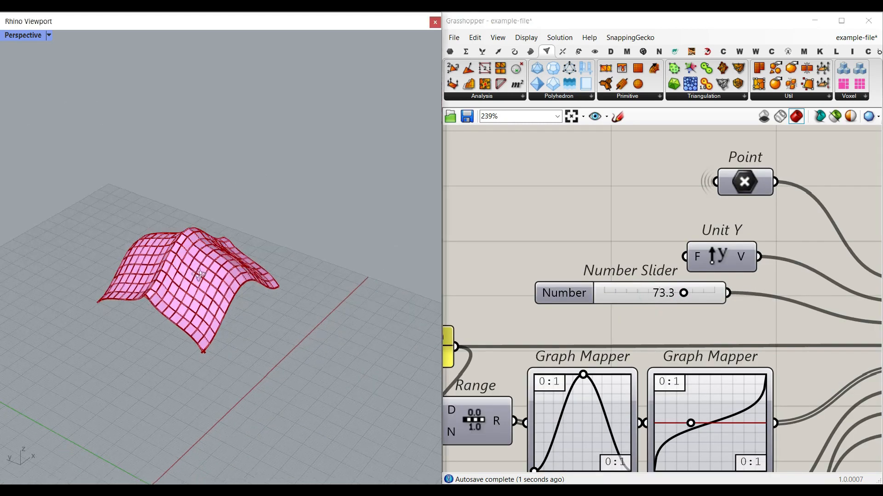
- Shift the first Graph Mapper's peak to the right
right_click_drag(575, 403, 572, 285)
scroll(570, 253, "up", 3)
mouse_move(578, 251)
left_mouse_down()
mouse_move(626, 250)
mouse_move(570, 250)
mouse_move(574, 243)
left_mouse_up()
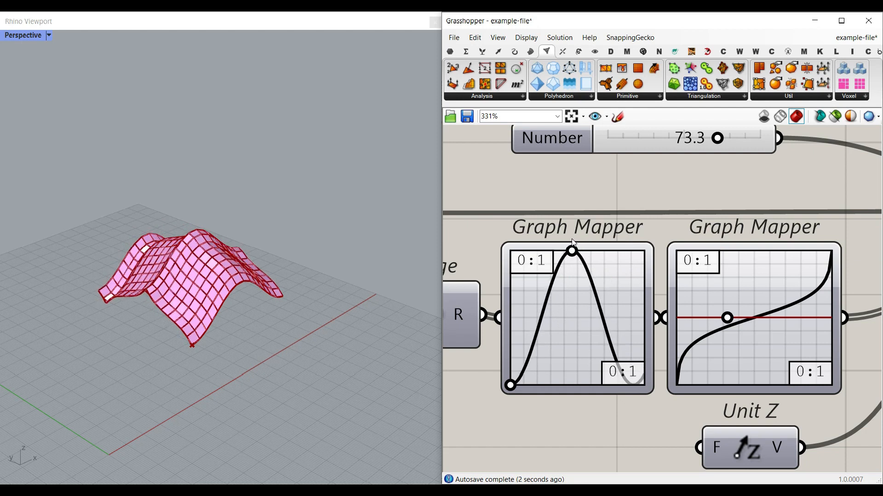
- Change the second Graph Mapper to the Conic type and bow its curve to reshape the surface
right_click(780, 362)
mouse_move(857, 462)
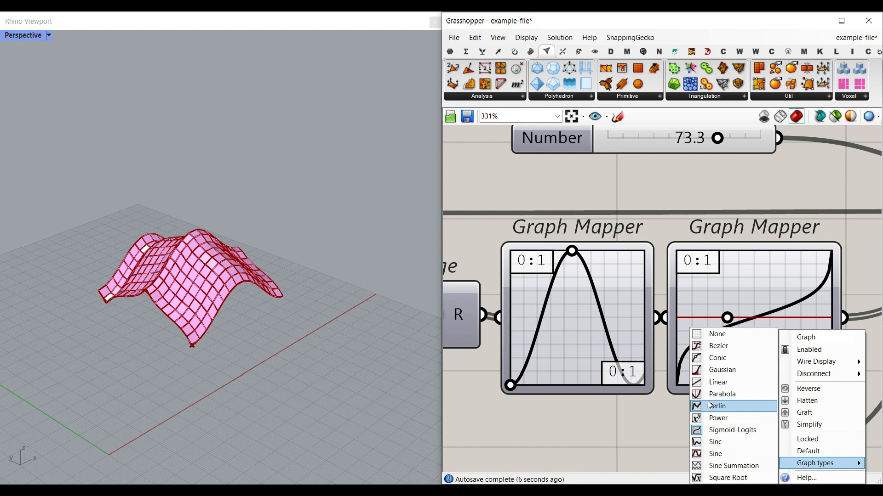
left_click(710, 365)
left_click_drag(755, 318, 792, 337)
right_click_drag(268, 331, 131, 299)
- Reshape the other Graph Mapper into a two-peak sine wave
right_click_drag(689, 278, 573, 381)
scroll(606, 335, "down", 4)
right_click_drag(612, 267, 676, 200)
scroll(676, 200, "down", 3)
scroll(581, 200, "up", 6)
mouse_move(583, 187)
left_mouse_down()
mouse_move(558, 189)
mouse_move(569, 185)
left_mouse_up()
- Inspect the wavy surface, then disconnect Unit X from the Curve Direction input
right_click_drag(257, 303, 202, 353)
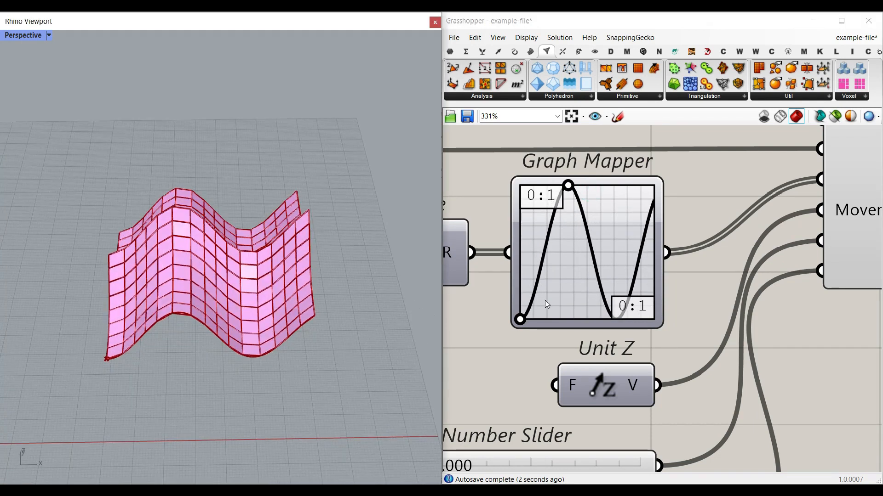
scroll(545, 300, "down", 5)
scroll(588, 251, "up", 4)
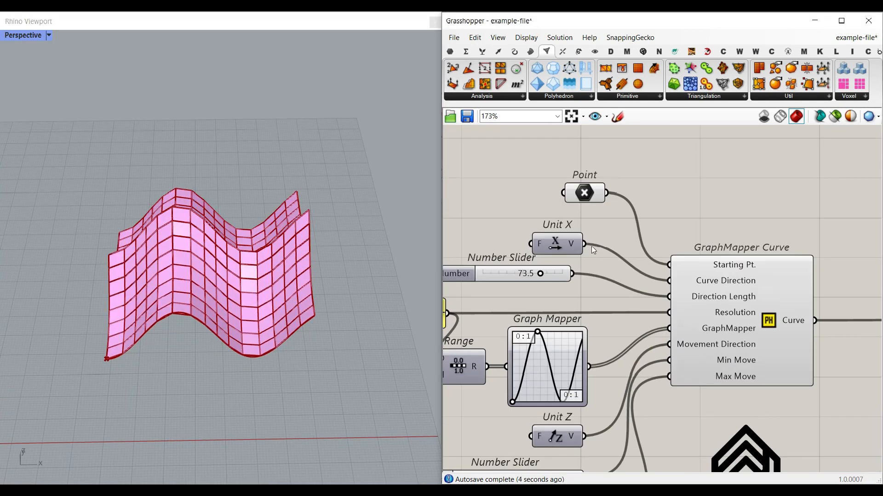
left_click_drag(652, 286, 668, 281, "ctrl")
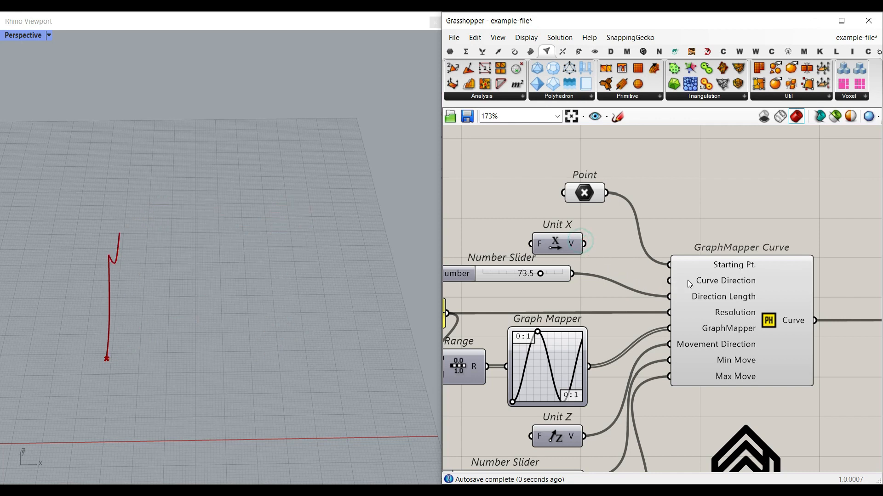
- Set Curve Direction to one vector picked in the Rhino viewport
right_click(702, 281)
left_click(736, 399)
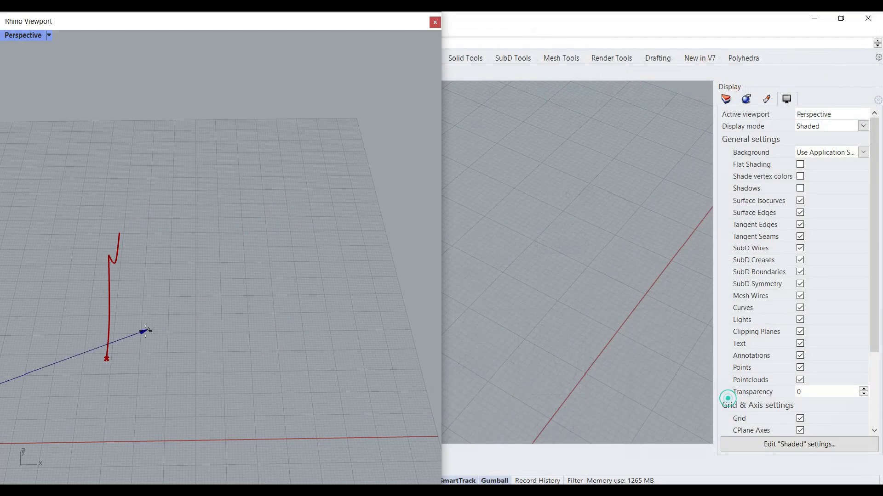
scroll(190, 327, "down", 3)
left_click(143, 325)
right_click_drag(171, 340, 172, 361)
scroll(246, 317, "up", 3)
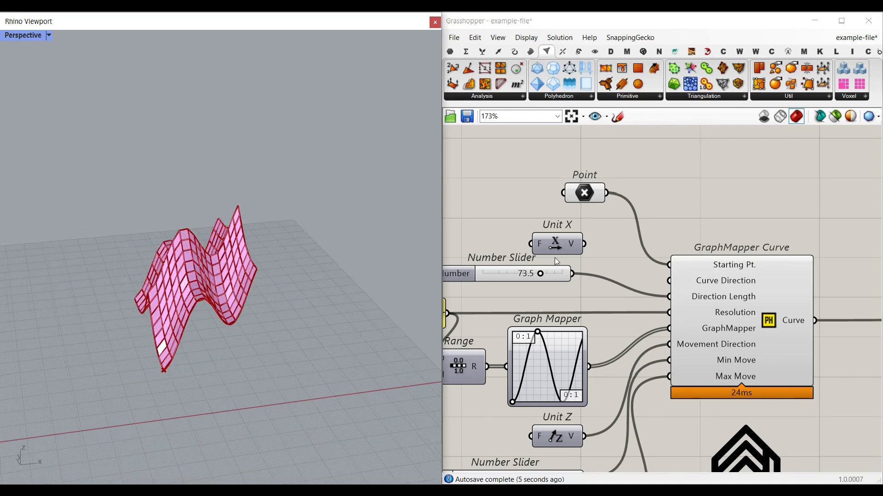
- Rewire Unit X into Curve Direction and select the GraphMapper Curve to view it
left_click_drag(583, 245, 669, 281)
scroll(257, 295, "down", 3)
right_click_drag(257, 295, 265, 333)
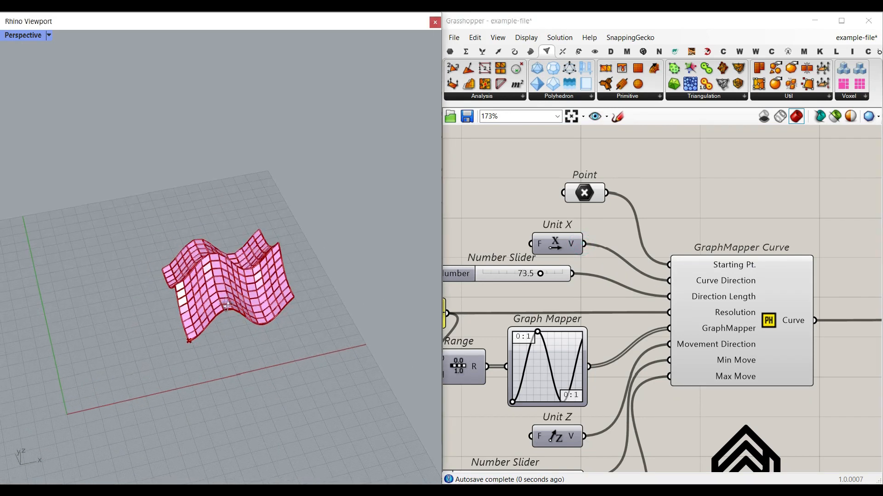
right_click_drag(772, 284, 695, 265)
left_click(704, 291)
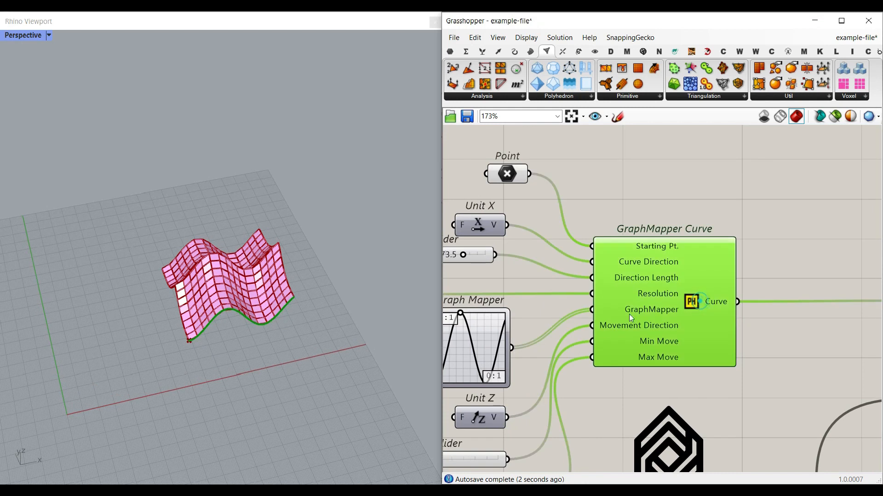
- Select the Resolution panel on the canvas
right_click_drag(499, 321, 628, 296)
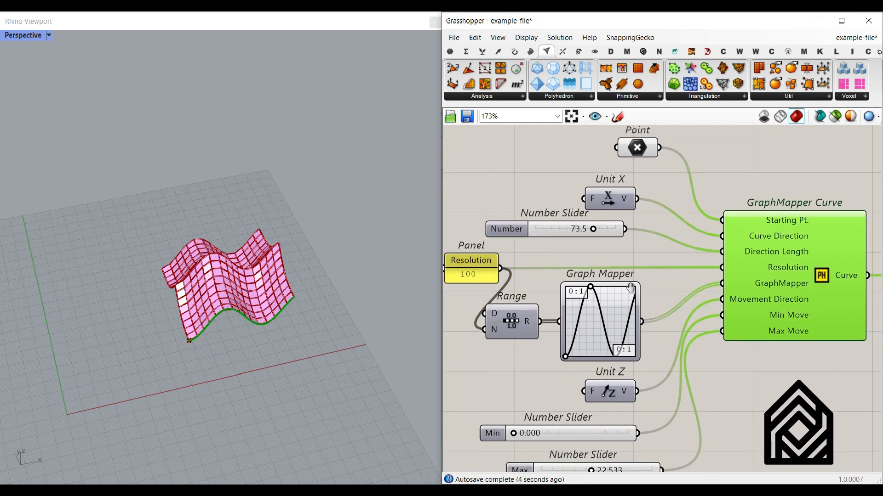
scroll(577, 303, "up", 2)
scroll(615, 311, "down", 2)
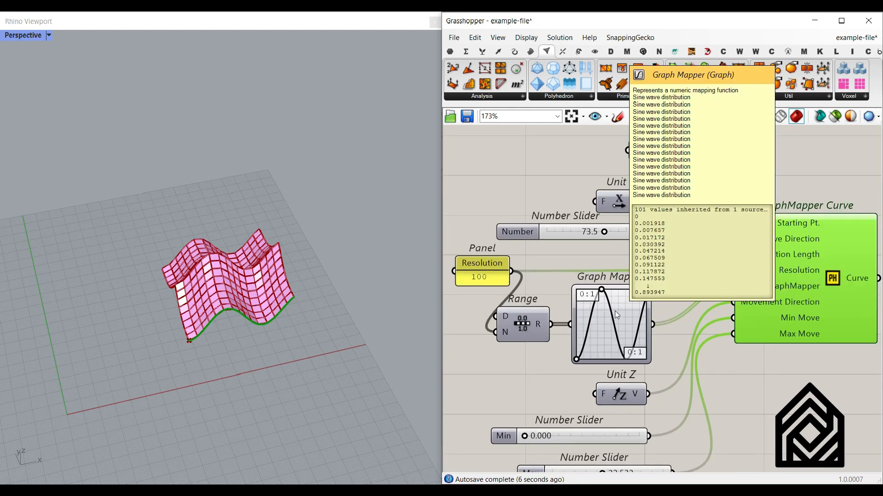
left_click(479, 274)
scroll(523, 326, "up", 1)
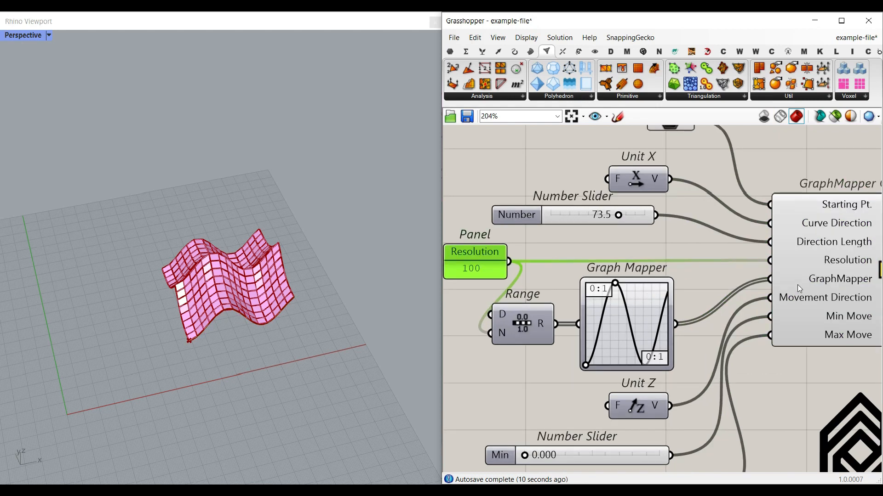
scroll(829, 282, "down", 3)
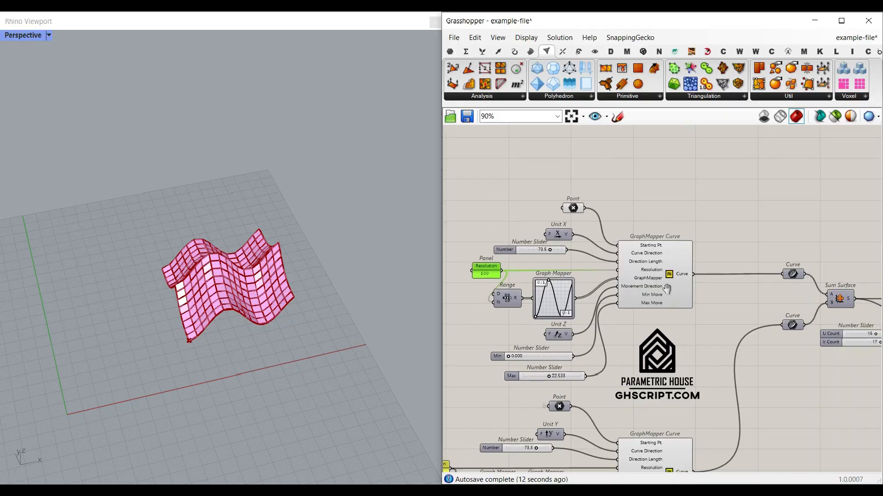